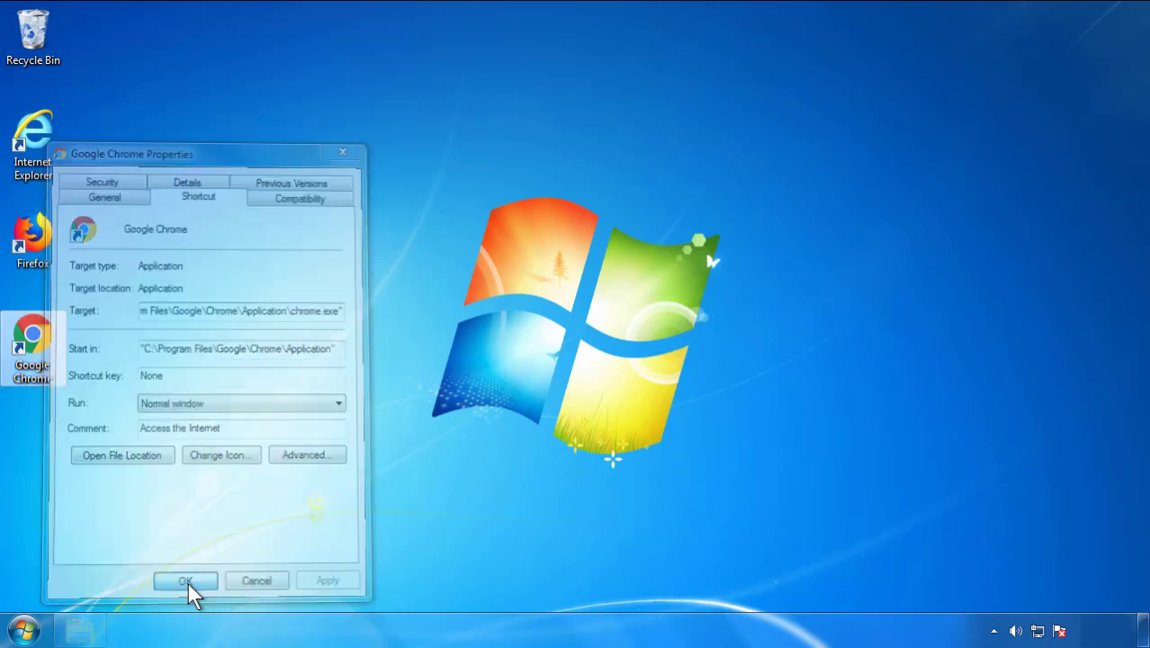
- Close the Google Chrome shortcut's Properties dialog with OK
{"action": "left_click", "coordinate": [24, 630]}
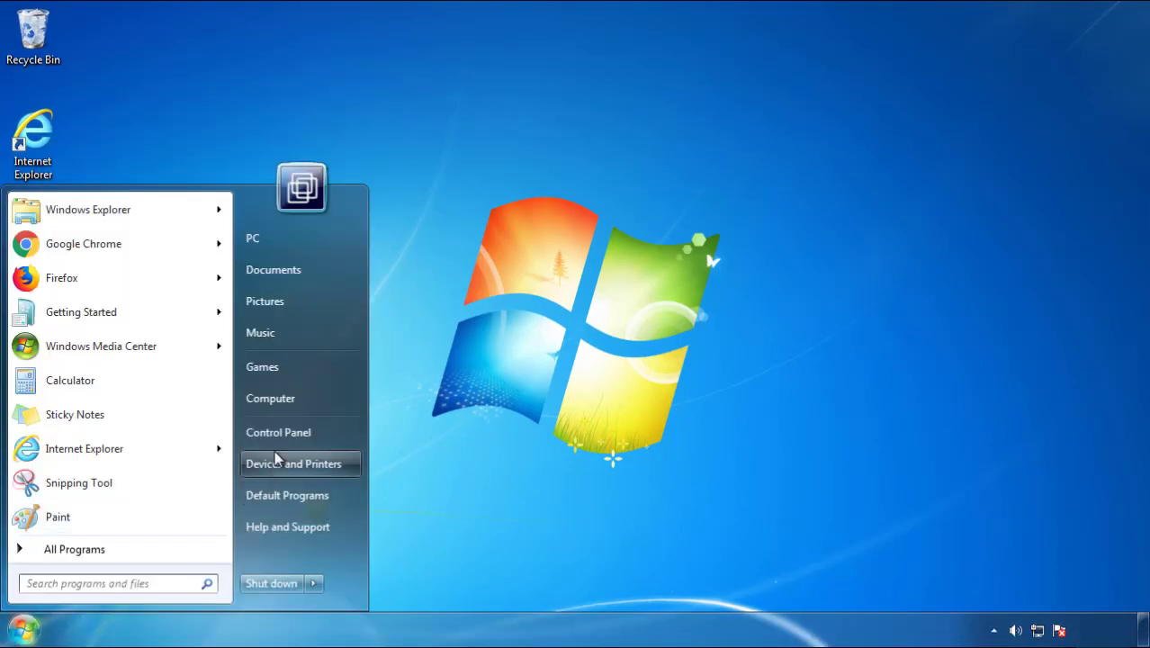
- Uninstall SearchMine 2.00 from Programs and Features, sorted by install date, then close the window
{"action": "left_click", "coordinate": [288, 429]}
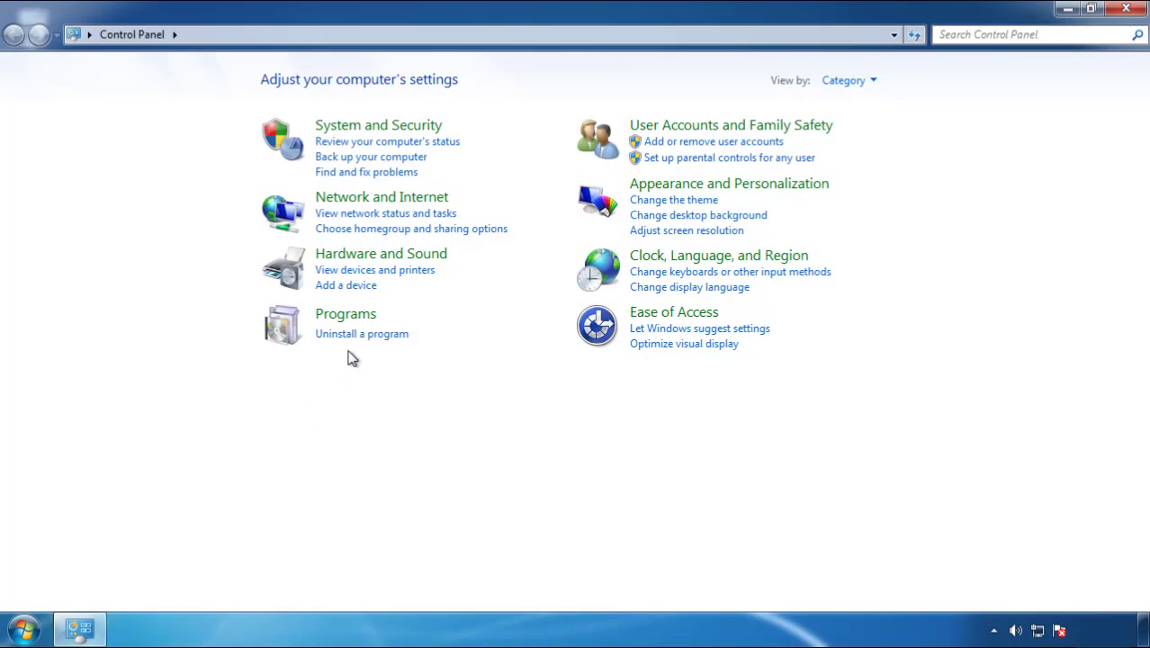
{"action": "left_click", "coordinate": [358, 335]}
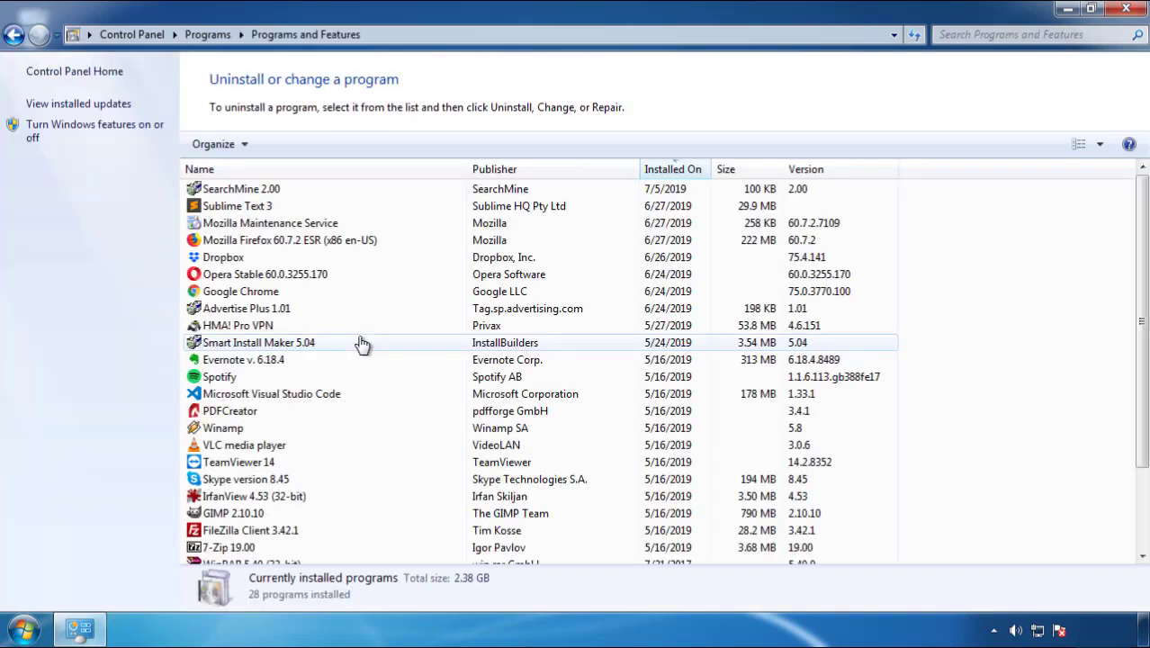
{"action": "left_click", "coordinate": [673, 171]}
{"action": "left_click", "coordinate": [671, 171]}
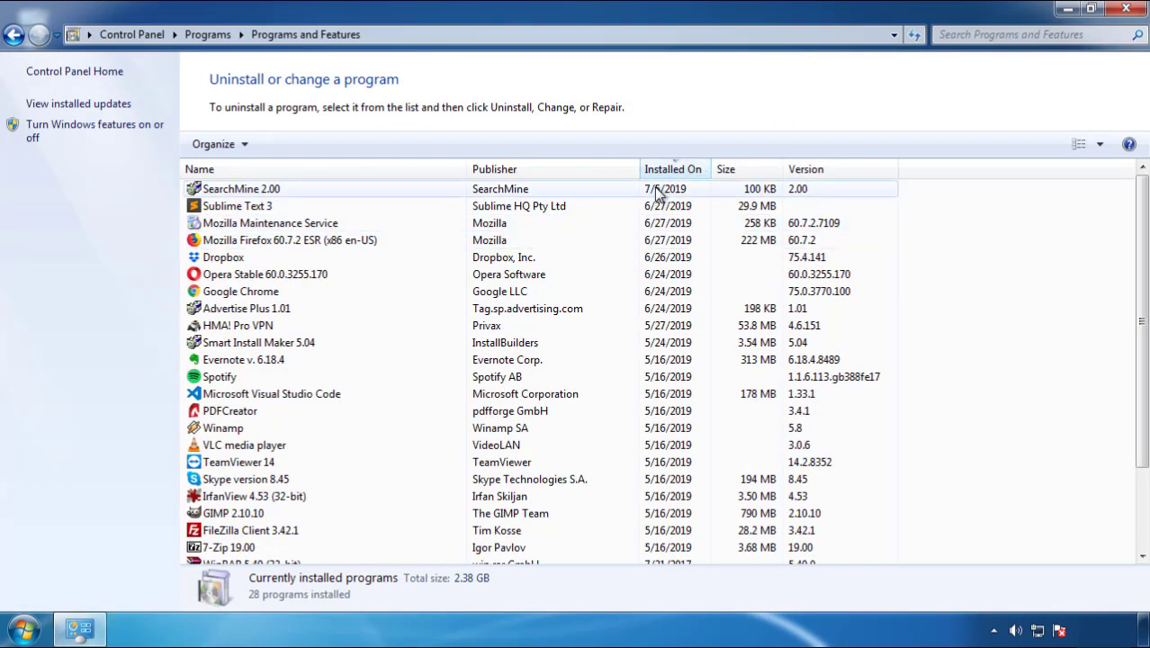
{"action": "left_click", "coordinate": [243, 191]}
{"action": "left_click", "coordinate": [288, 145]}
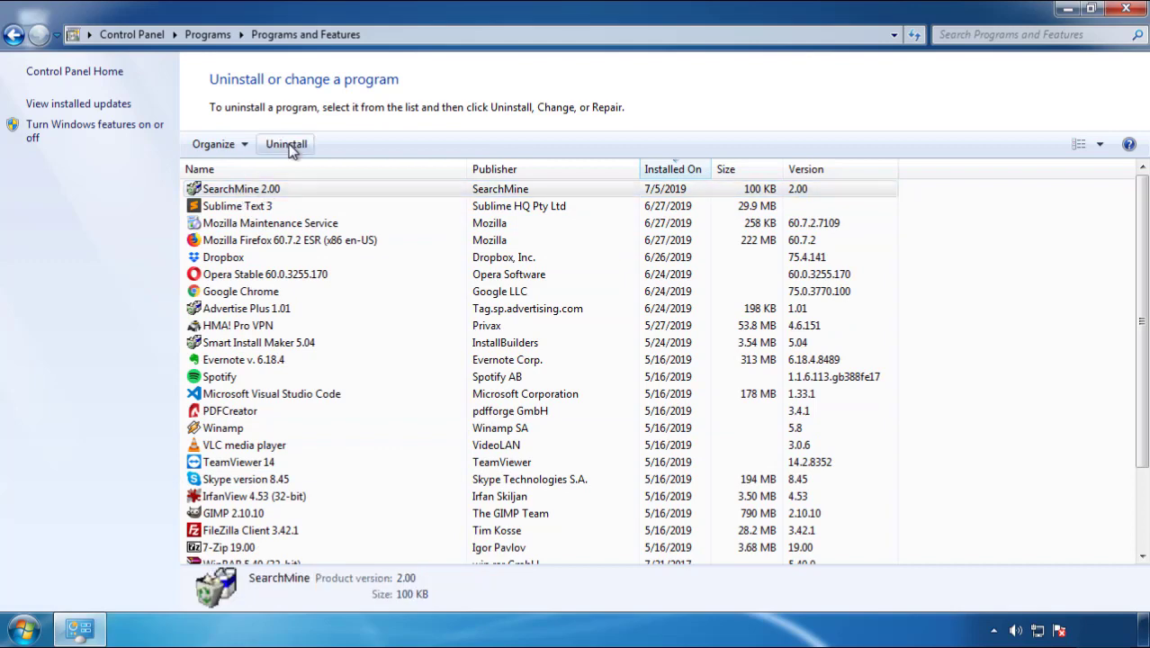
{"action": "left_click", "coordinate": [673, 477]}
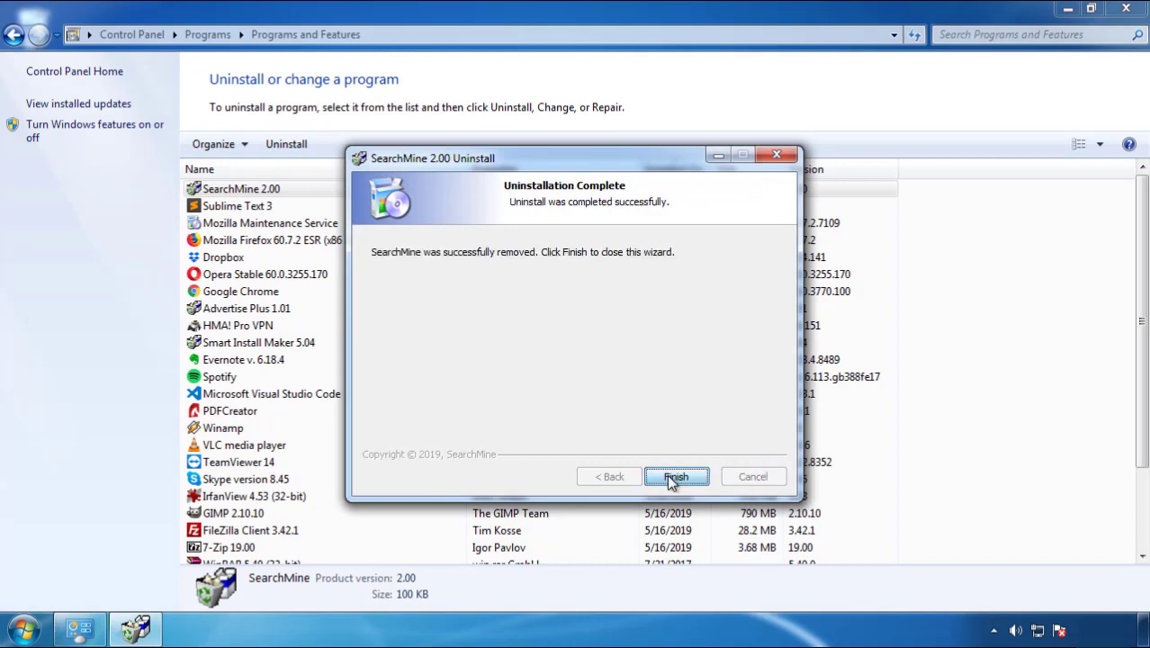
{"action": "left_click", "coordinate": [670, 475]}
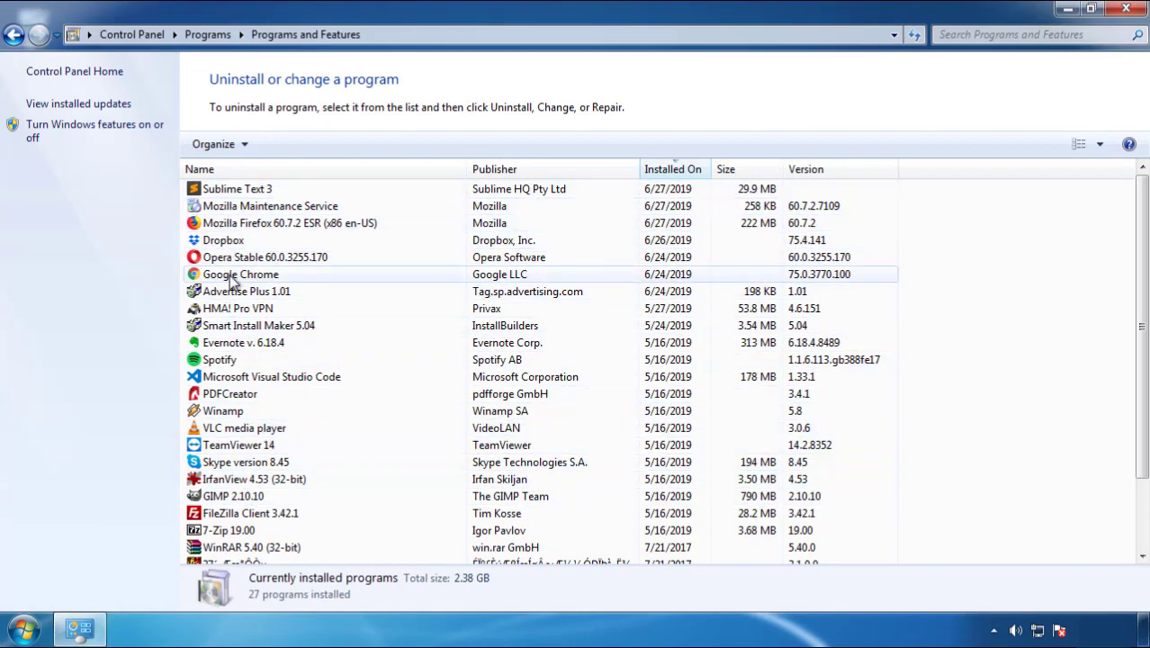
{"action": "left_click", "coordinate": [1127, 11]}
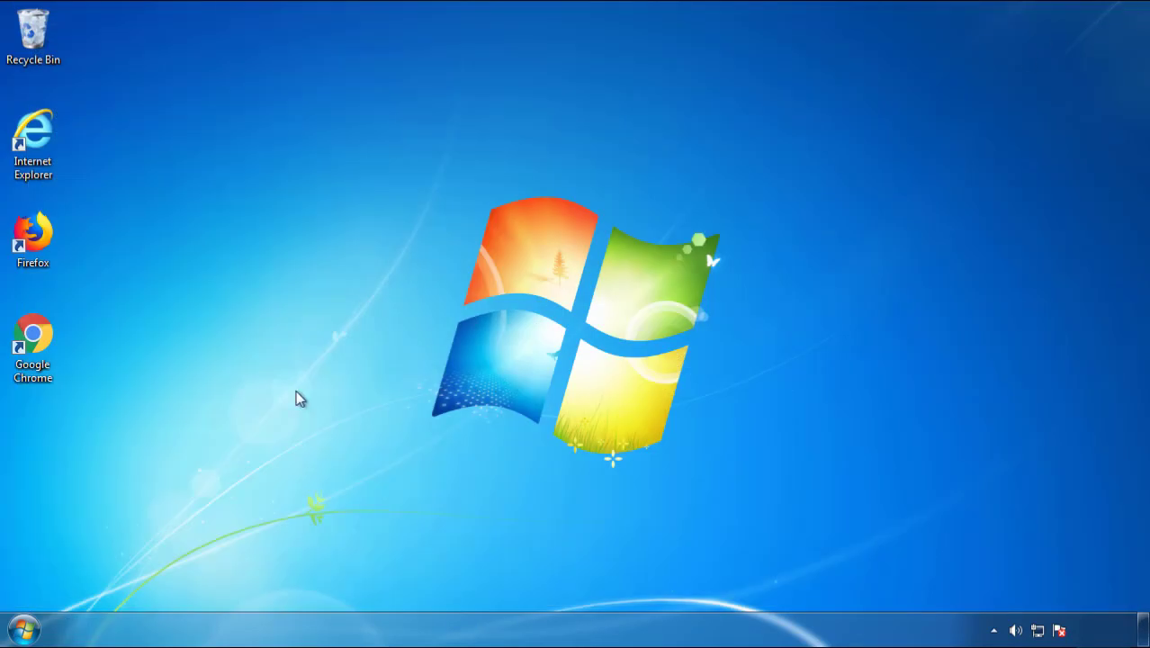
- Restart Windows and choose Safe Mode from the boot options menu
{"action": "left_click", "coordinate": [22, 632]}
{"action": "mouse_move", "coordinate": [313, 585]}
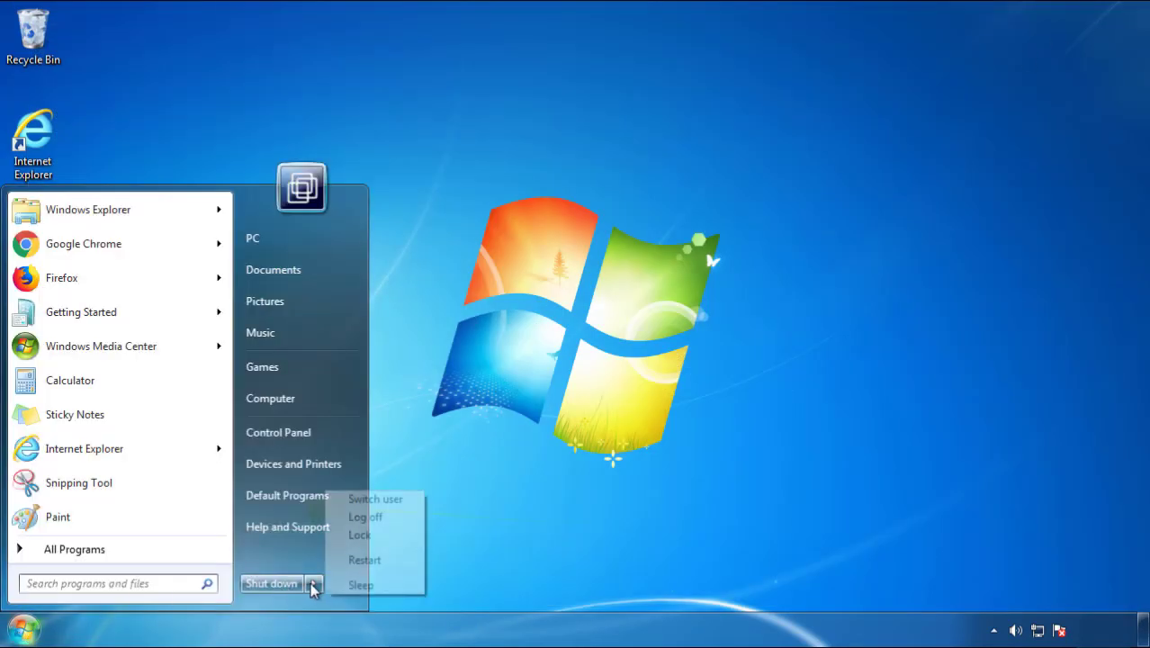
{"action": "left_click", "coordinate": [381, 565]}
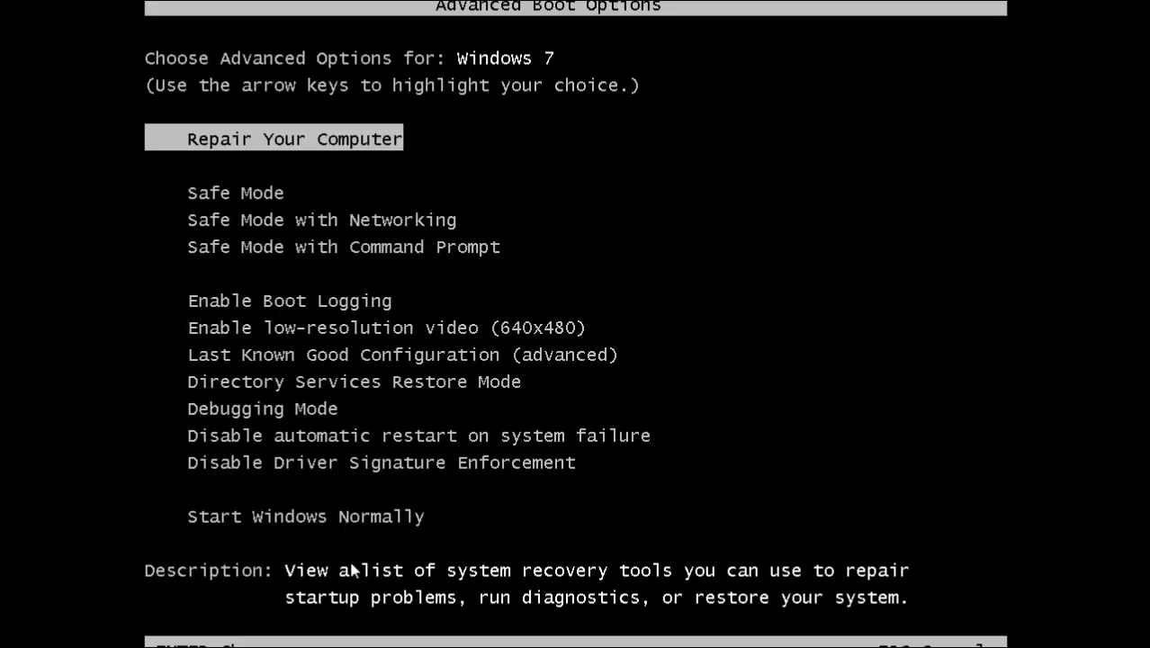
{"action": "key", "text": "Down"}
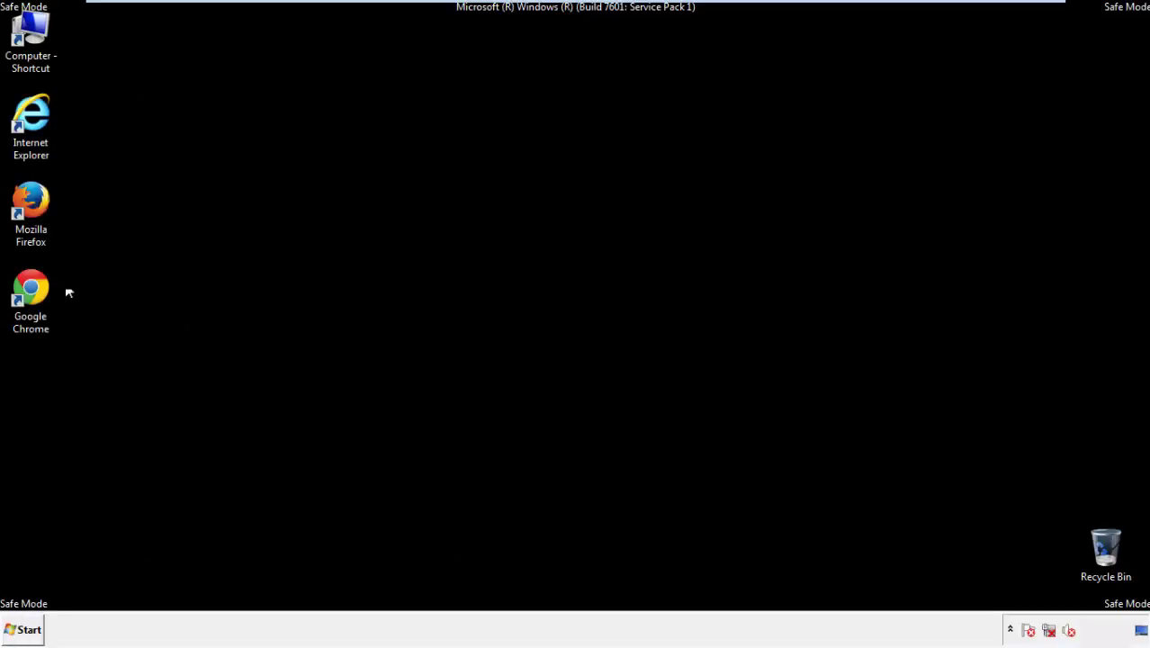
- Launch Firefox, decline the default-browser prompt, and make the menu bar visible
{"action": "double_click", "coordinate": [40, 209]}
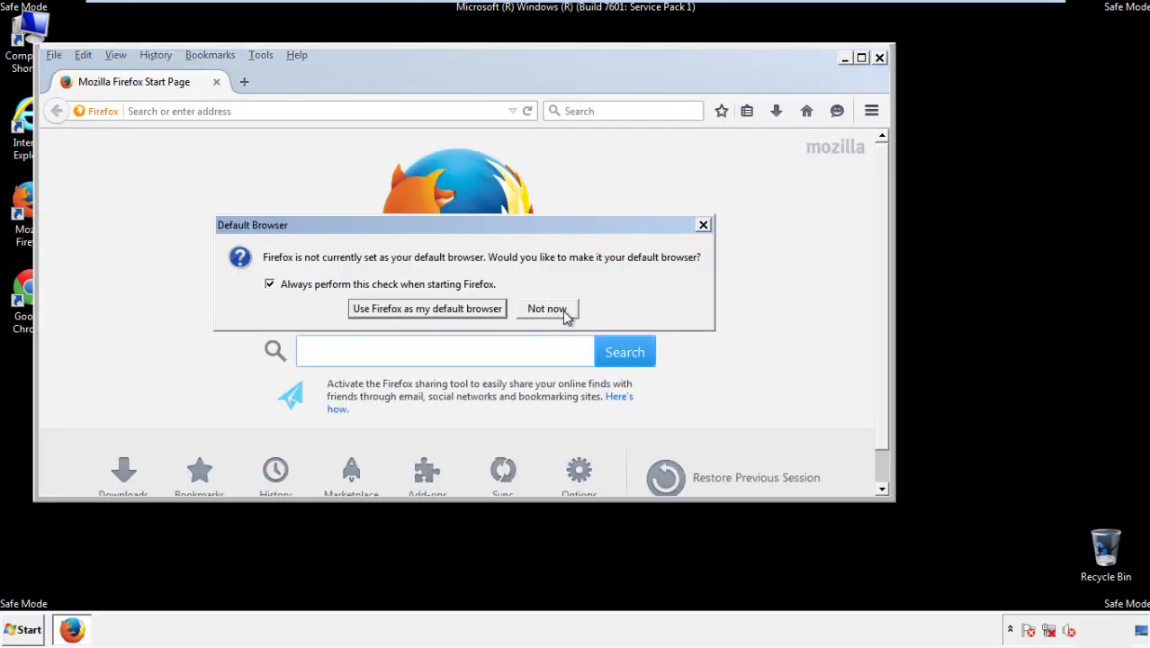
{"action": "left_click", "coordinate": [549, 309]}
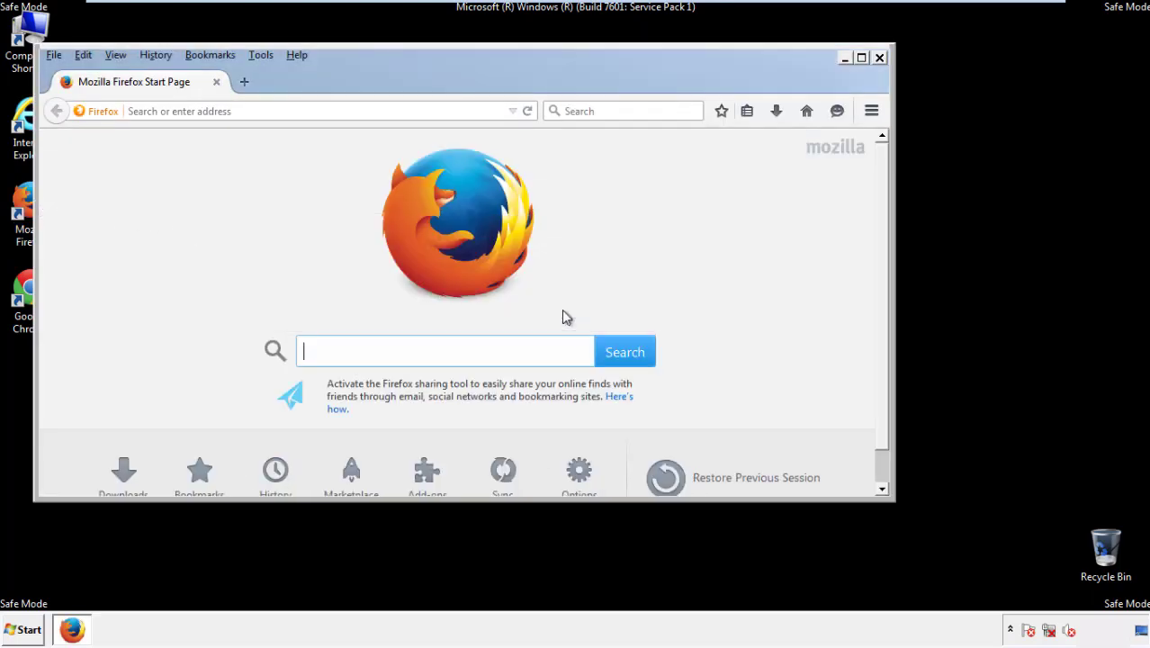
{"action": "right_click", "coordinate": [356, 79]}
{"action": "left_click", "coordinate": [387, 137]}
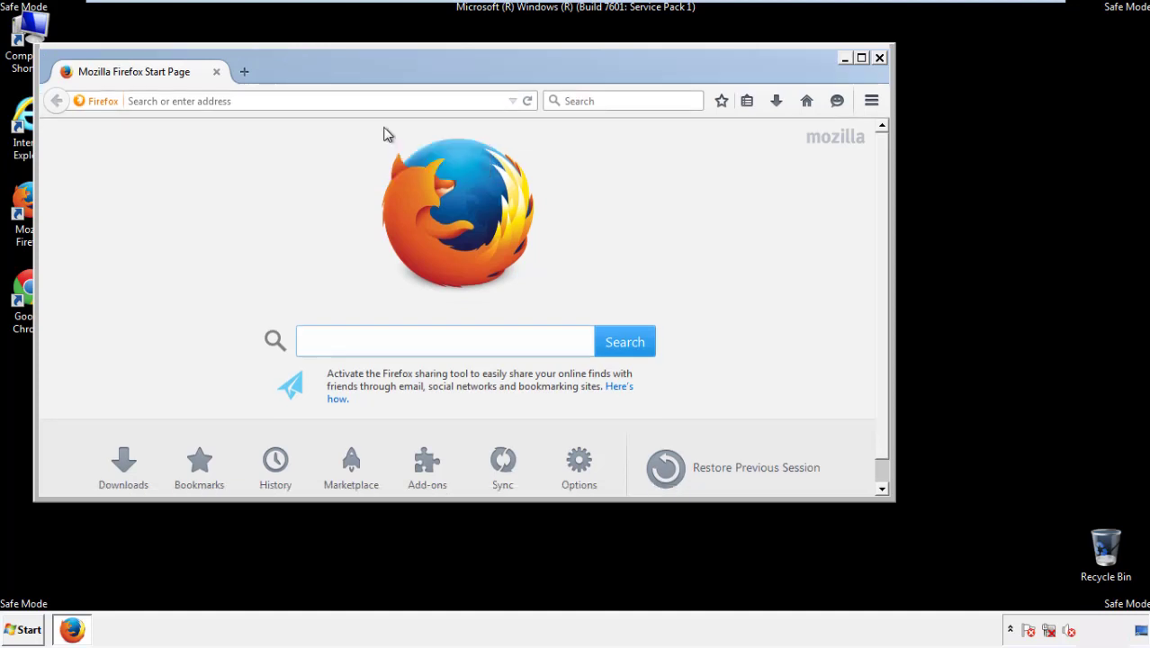
{"action": "right_click", "coordinate": [360, 72]}
{"action": "left_click", "coordinate": [378, 140]}
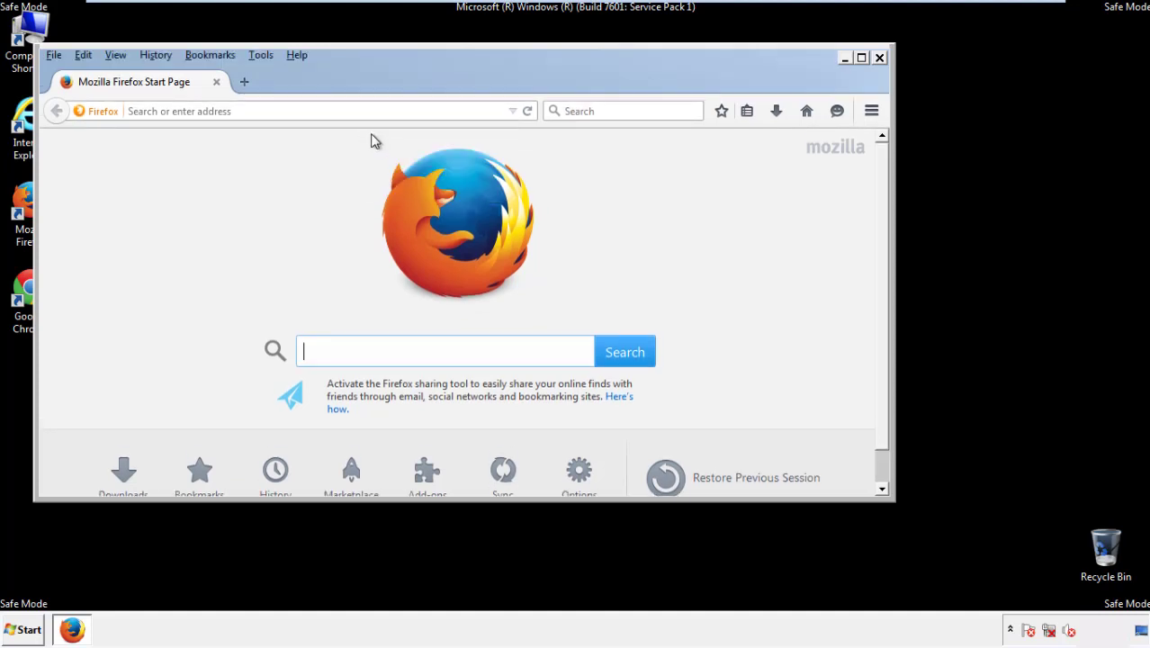
- Clear Firefox's recent history for Everything, keeping Offline Website Data and Site Preferences ticked
{"action": "left_click", "coordinate": [154, 55]}
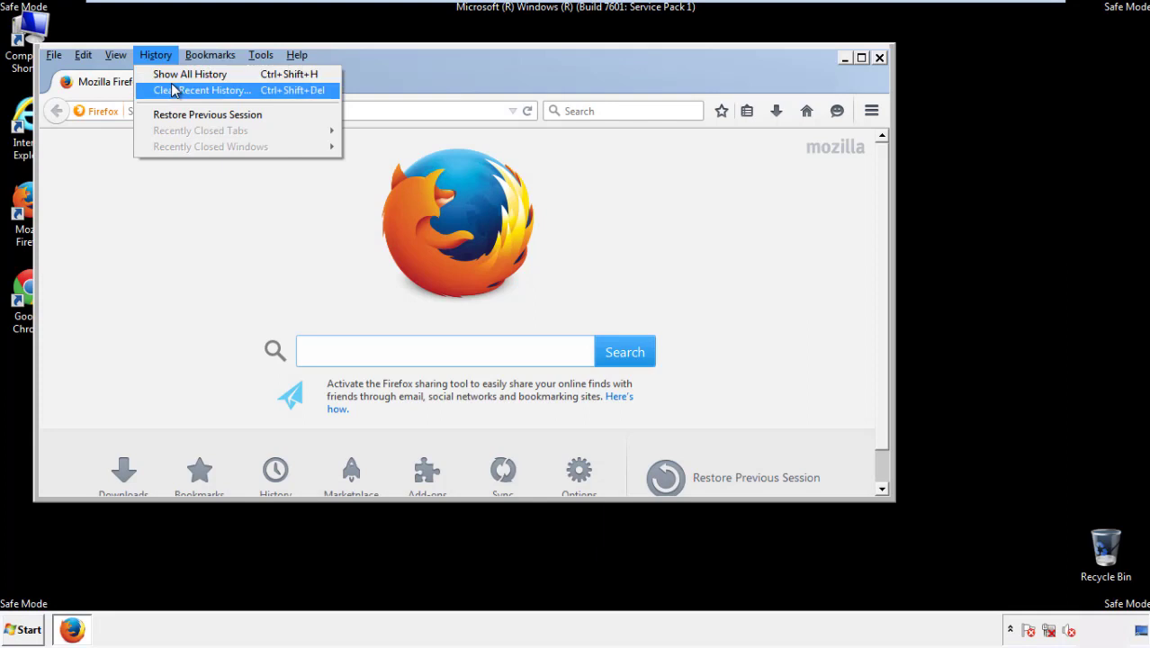
{"action": "left_click", "coordinate": [173, 89]}
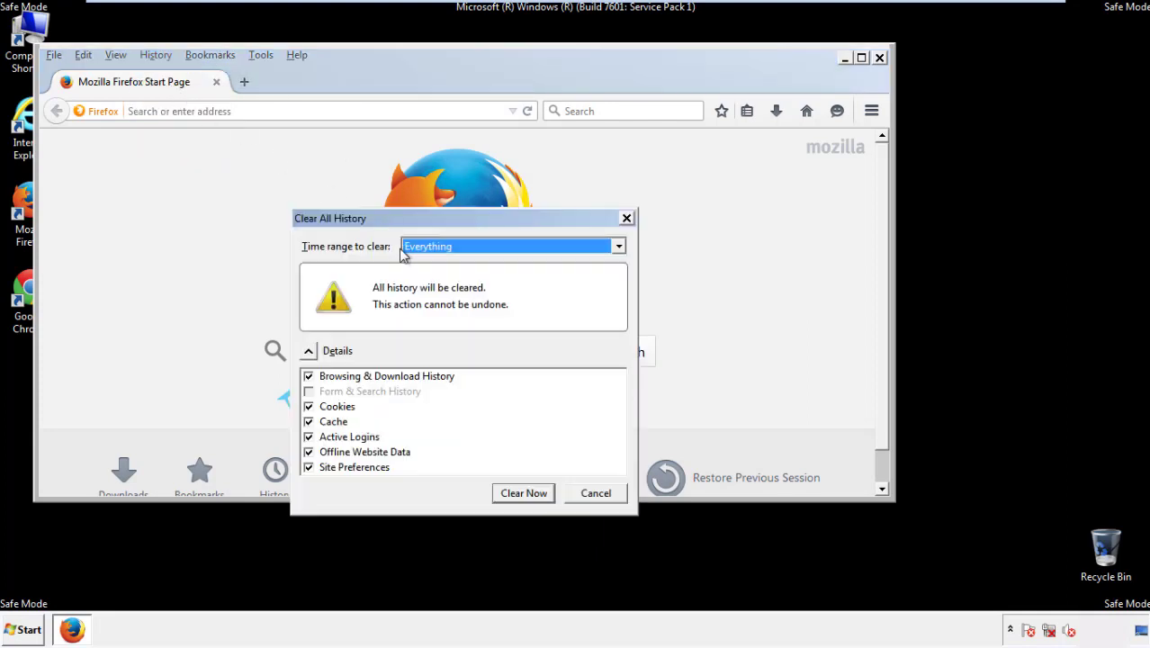
{"action": "left_click", "coordinate": [428, 248]}
{"action": "left_click", "coordinate": [430, 336]}
{"action": "left_click", "coordinate": [309, 451]}
{"action": "left_click", "coordinate": [308, 452]}
{"action": "left_click", "coordinate": [309, 468]}
{"action": "left_click", "coordinate": [308, 468]}
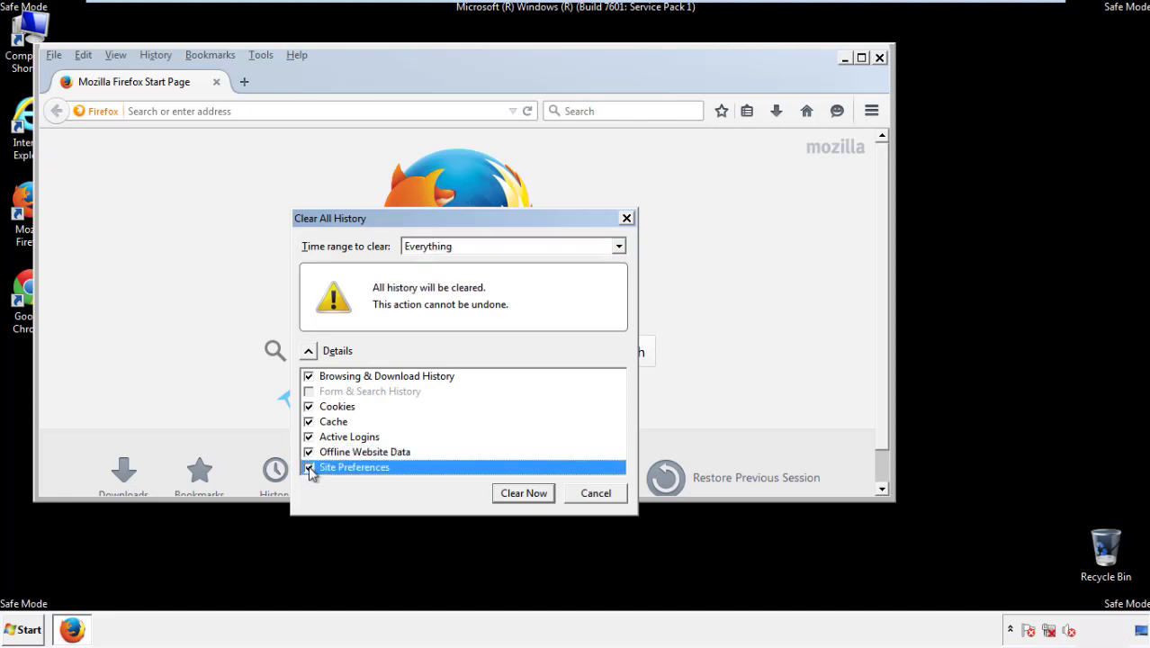
{"action": "left_click", "coordinate": [523, 495]}
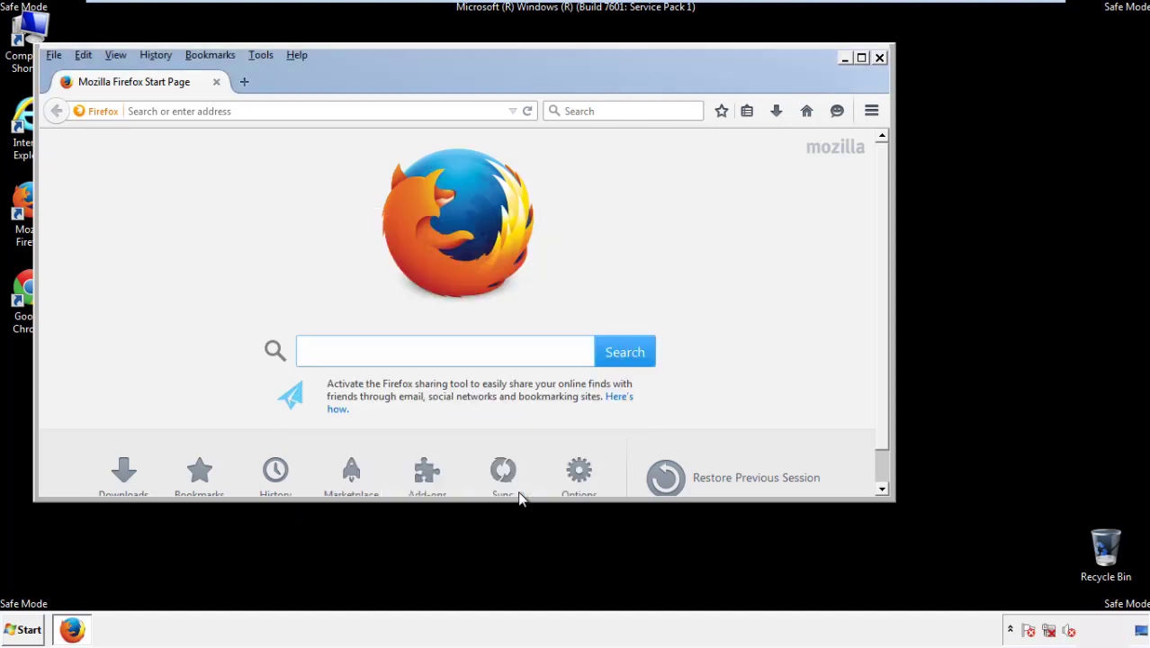
- Refresh Firefox from Troubleshooting Information, finish the data import, and close the browser
{"action": "left_click", "coordinate": [296, 55]}
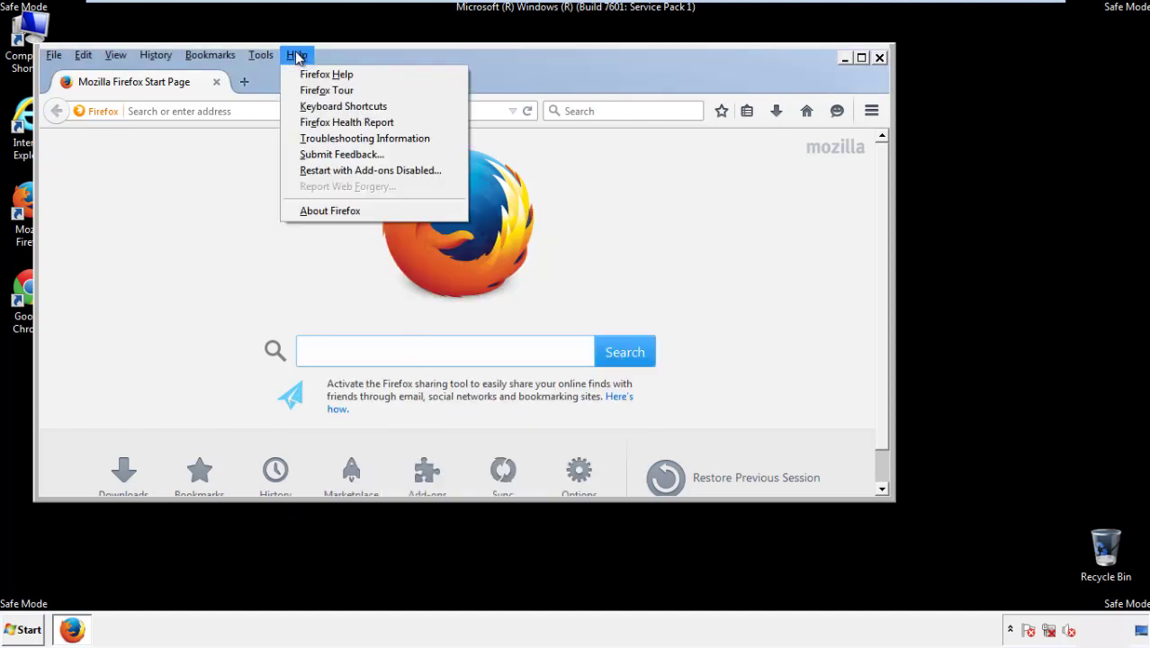
{"action": "left_click", "coordinate": [334, 138]}
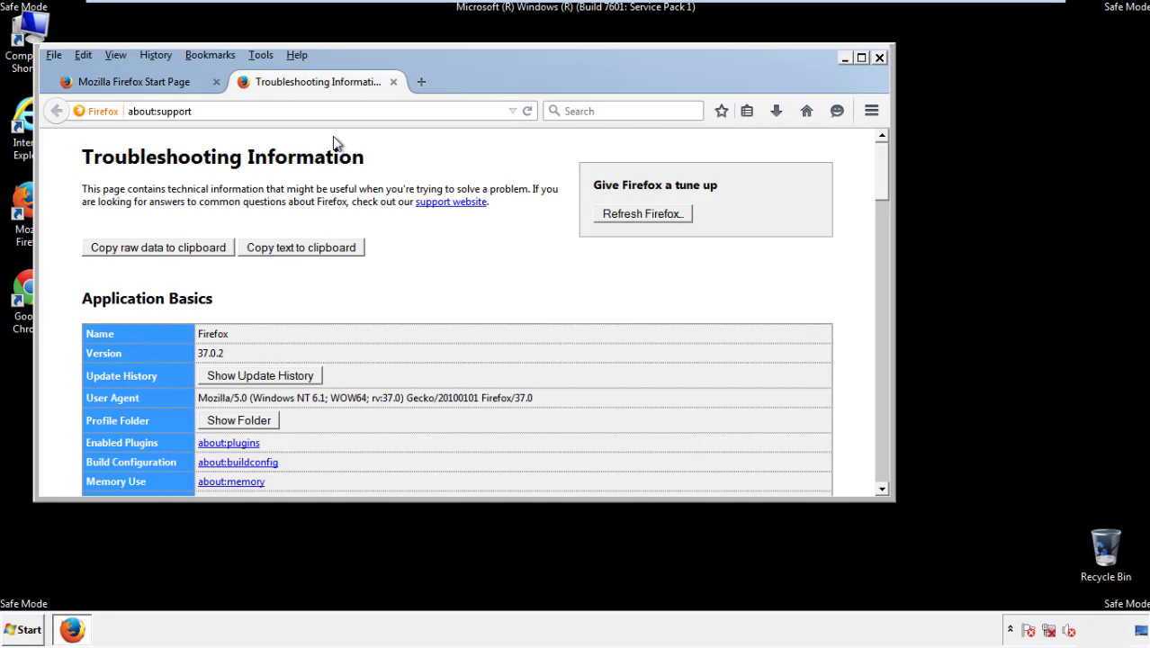
{"action": "left_click", "coordinate": [641, 214]}
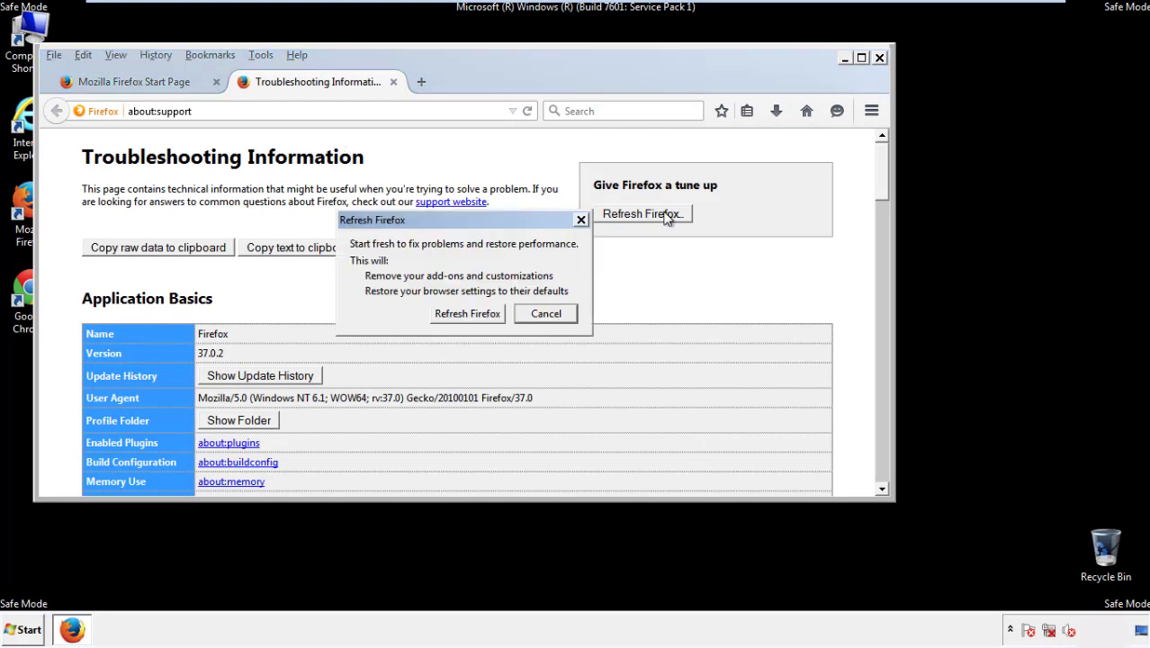
{"action": "left_click", "coordinate": [467, 312]}
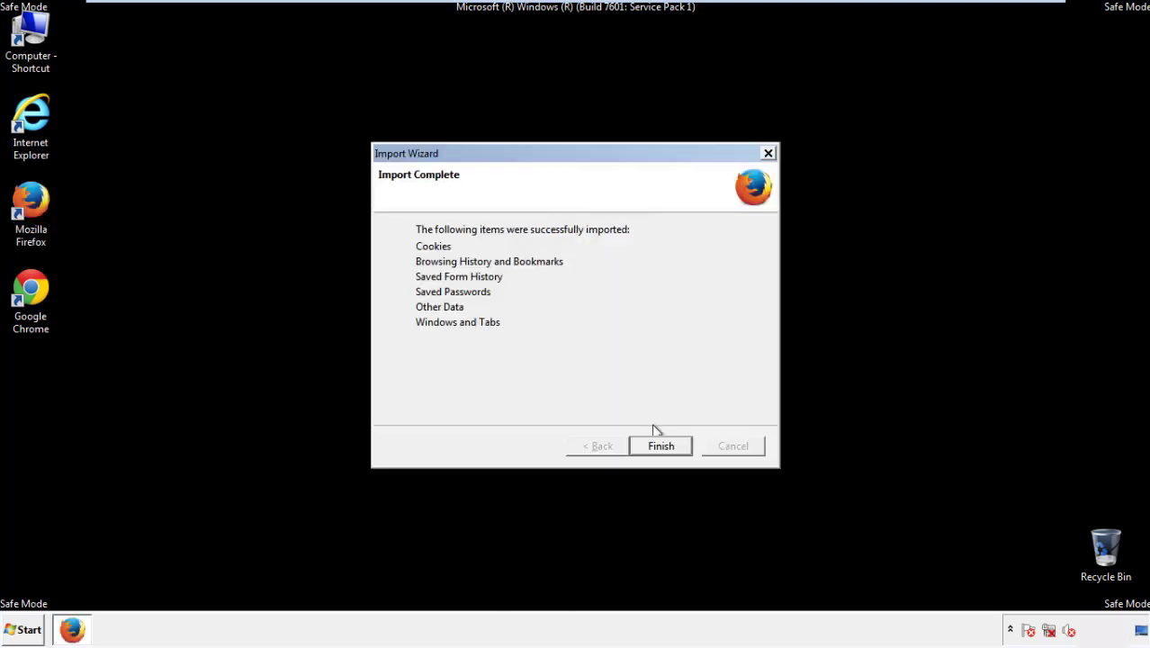
{"action": "left_click", "coordinate": [661, 447]}
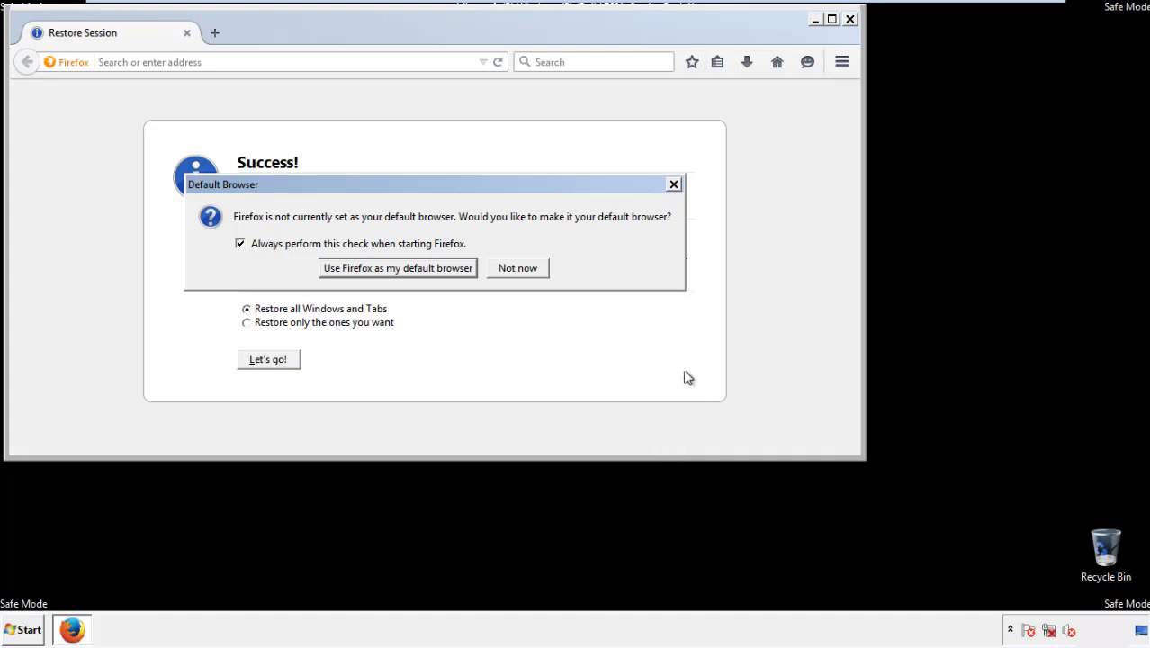
{"action": "left_click", "coordinate": [517, 268]}
{"action": "left_click", "coordinate": [849, 19]}
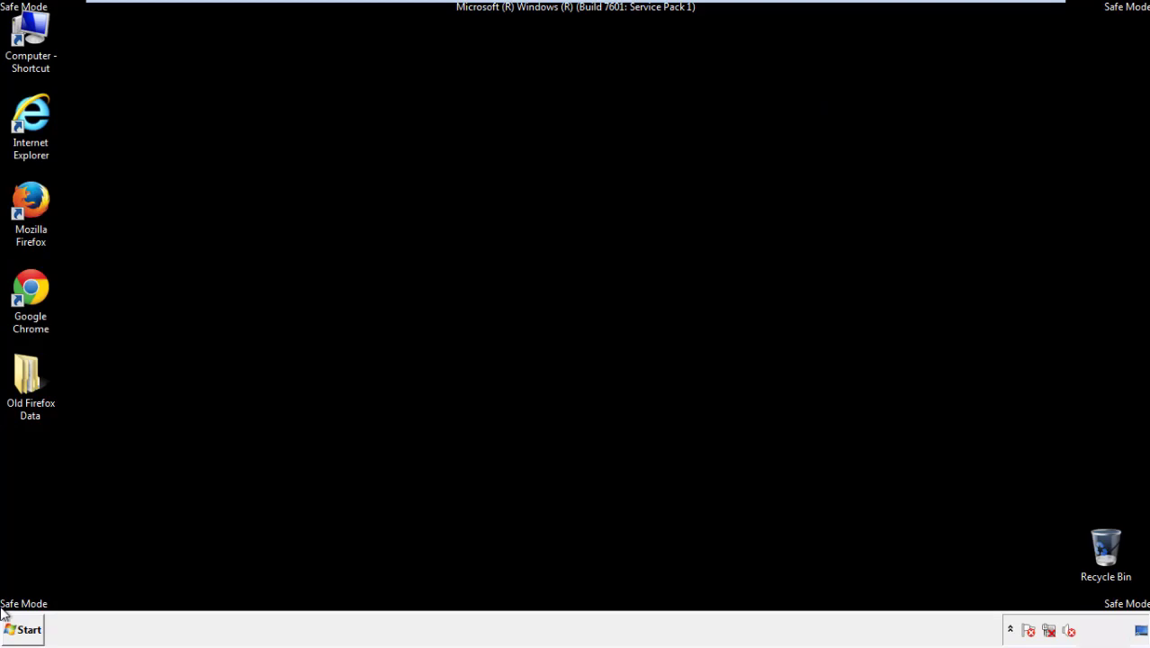
{"action": "left_click", "coordinate": [28, 286]}
- Launch Chrome, stop the default-browser prompt, and open Clear browsing data from Settings' History page
{"action": "double_click", "coordinate": [26, 286]}
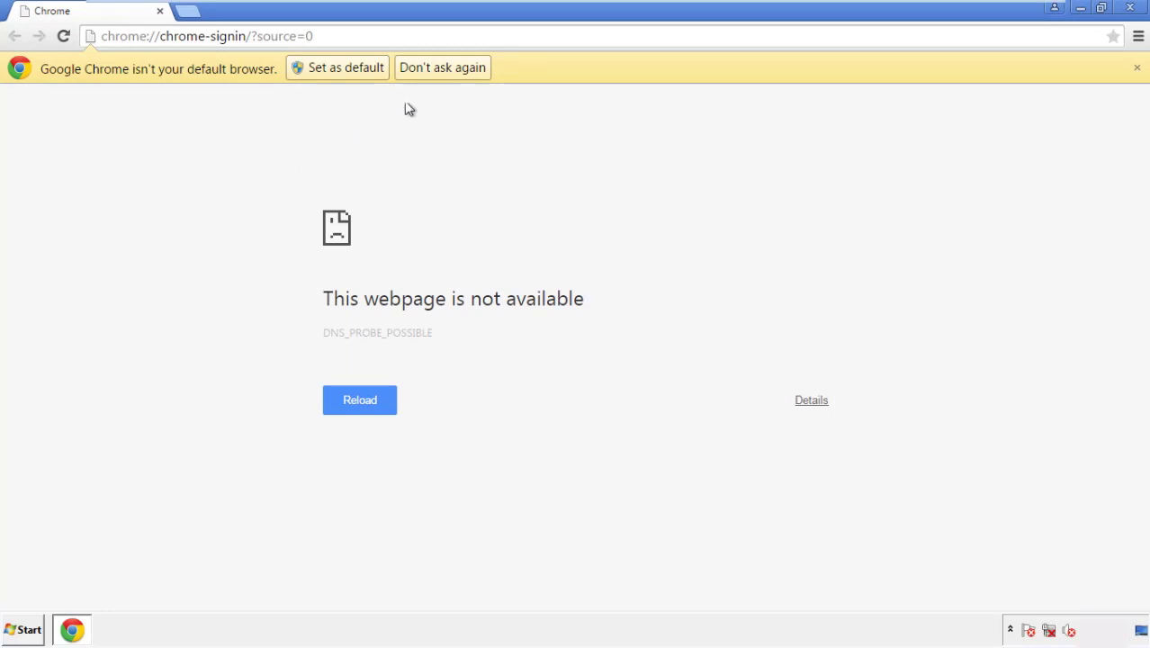
{"action": "left_click", "coordinate": [461, 69]}
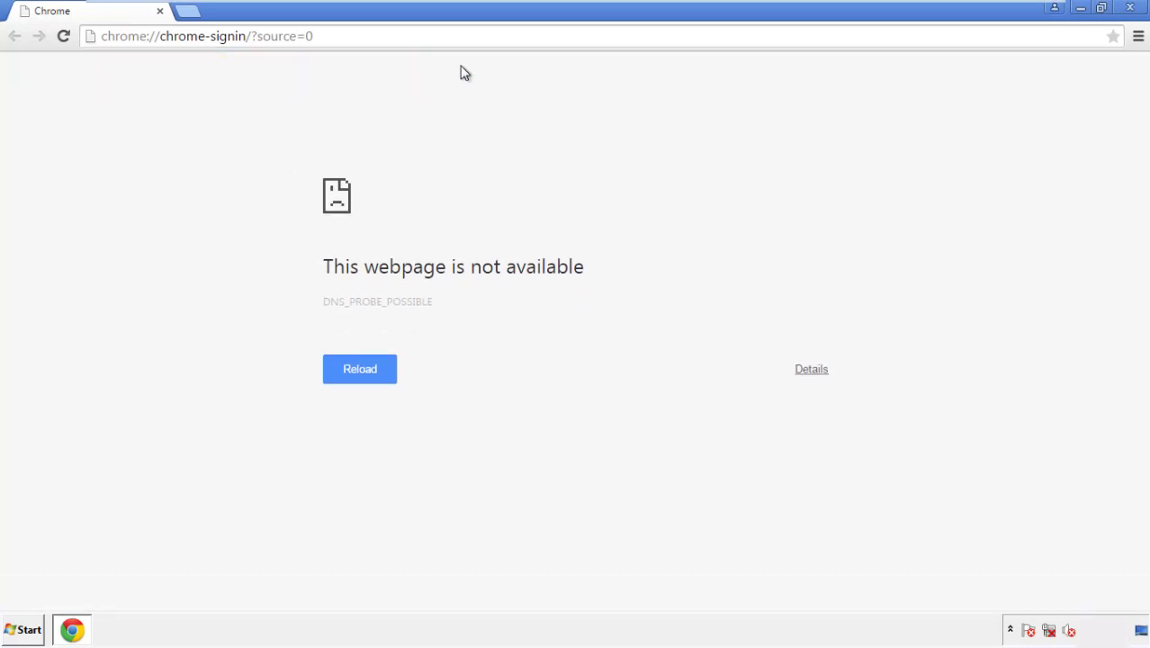
{"action": "left_click", "coordinate": [1139, 39]}
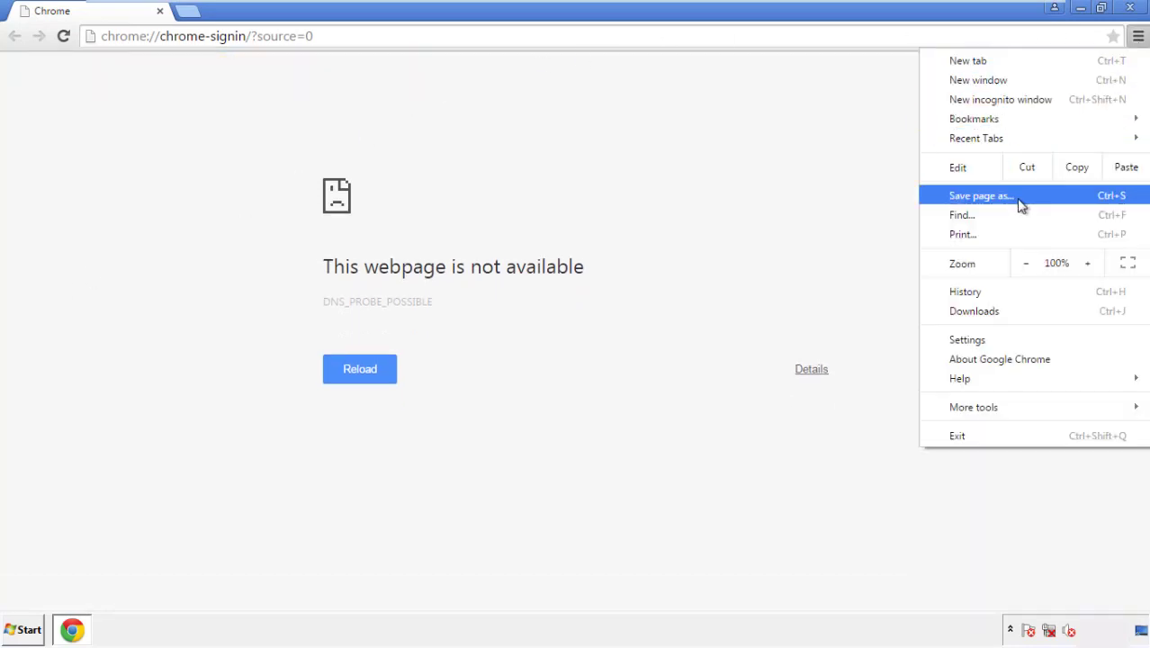
{"action": "left_click", "coordinate": [972, 339]}
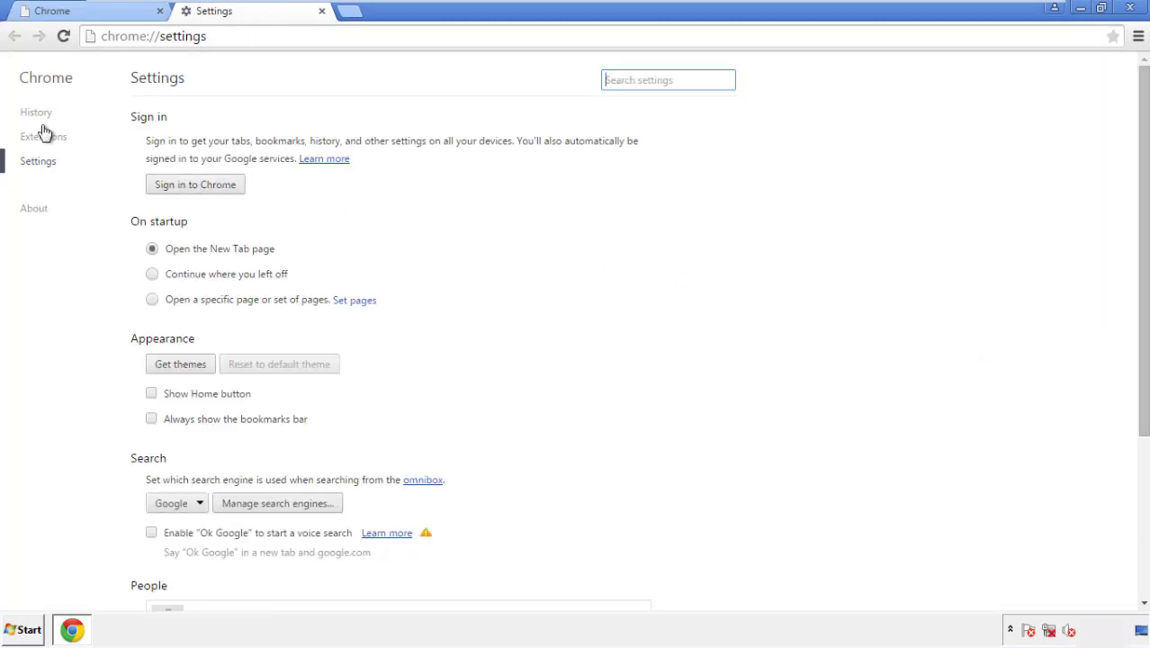
{"action": "left_click", "coordinate": [40, 113]}
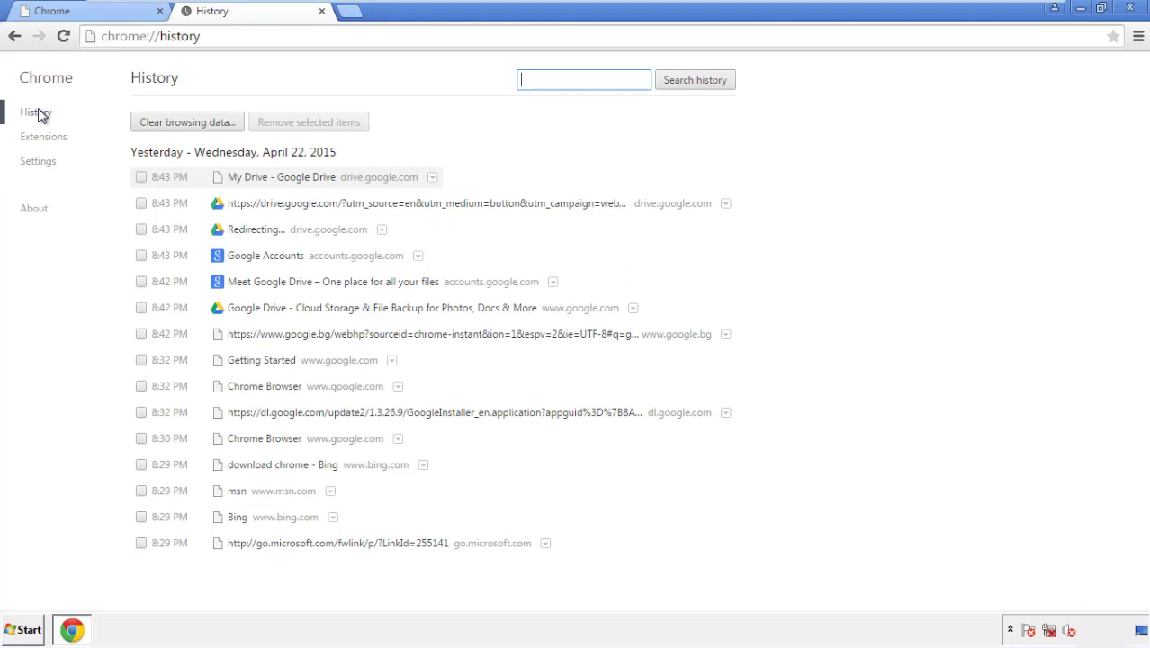
{"action": "left_click", "coordinate": [172, 126]}
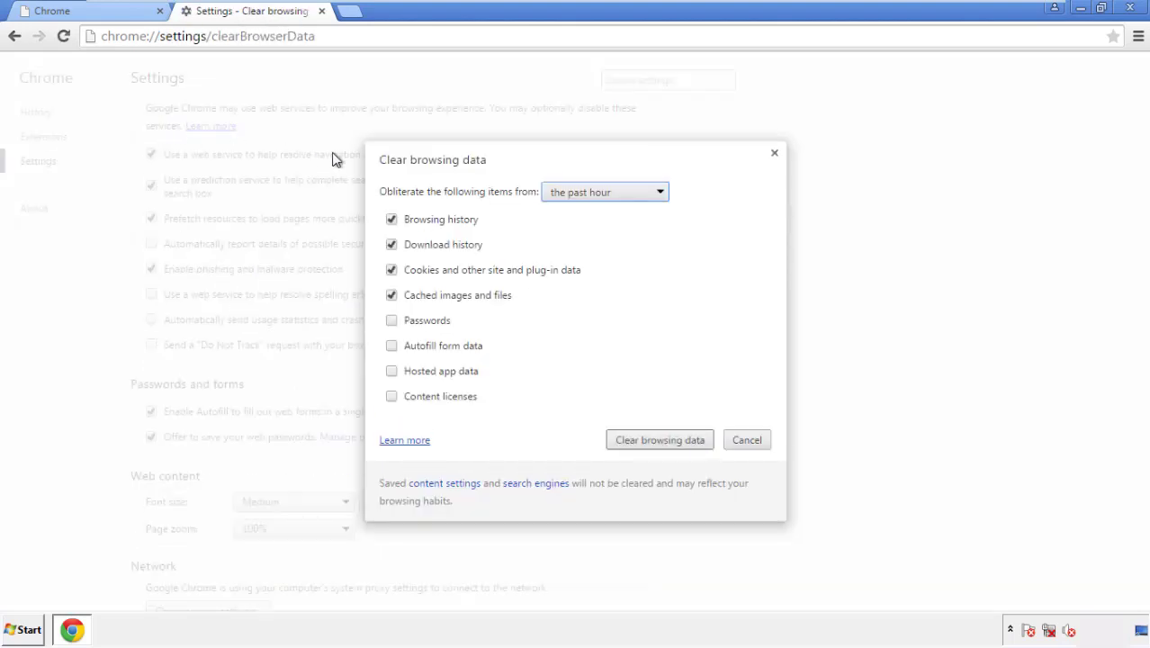
- Clear Chrome's browsing data from the beginning of time, including autofill form data
{"action": "left_click", "coordinate": [579, 193]}
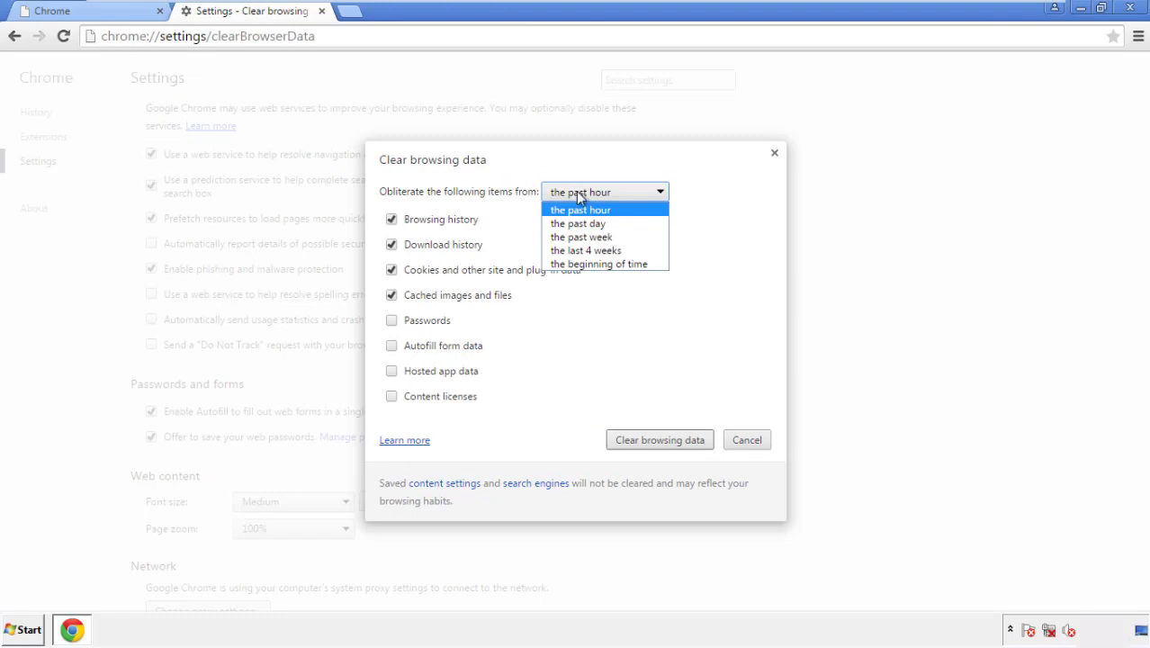
{"action": "left_click", "coordinate": [576, 264]}
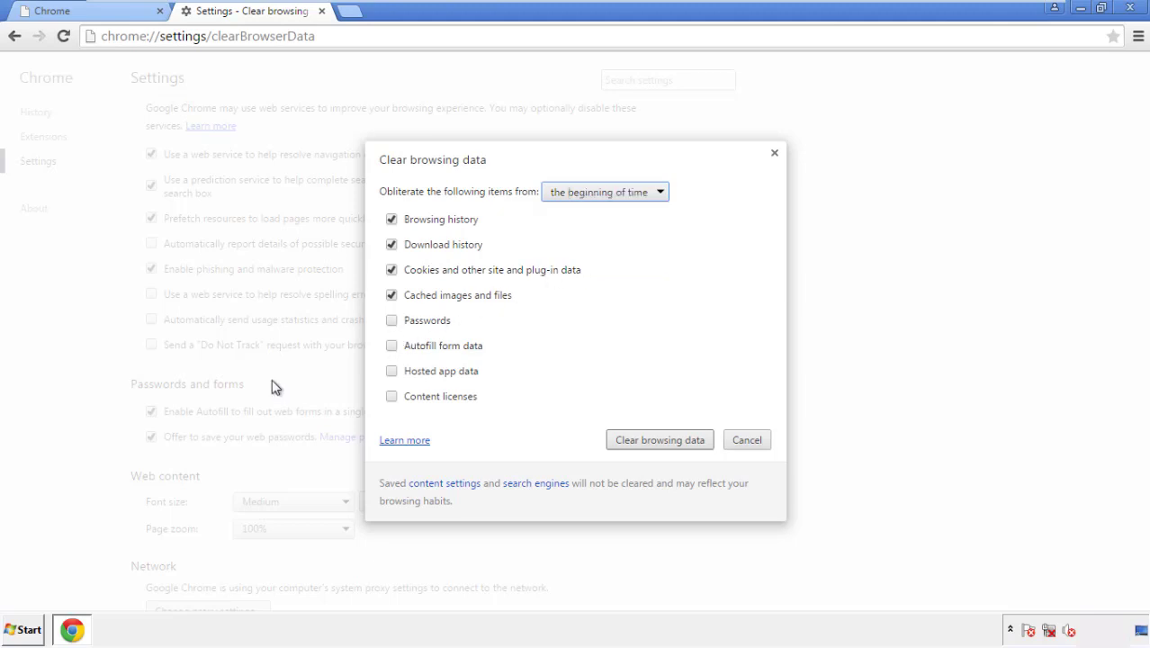
{"action": "left_click", "coordinate": [394, 348]}
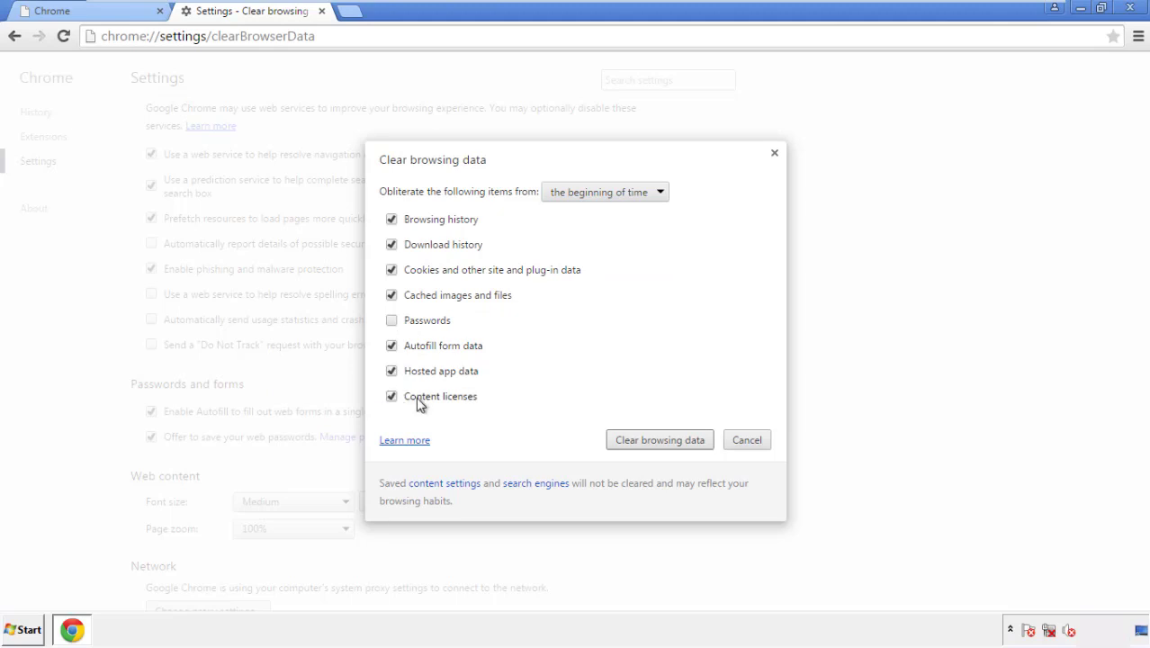
{"action": "left_click", "coordinate": [650, 441]}
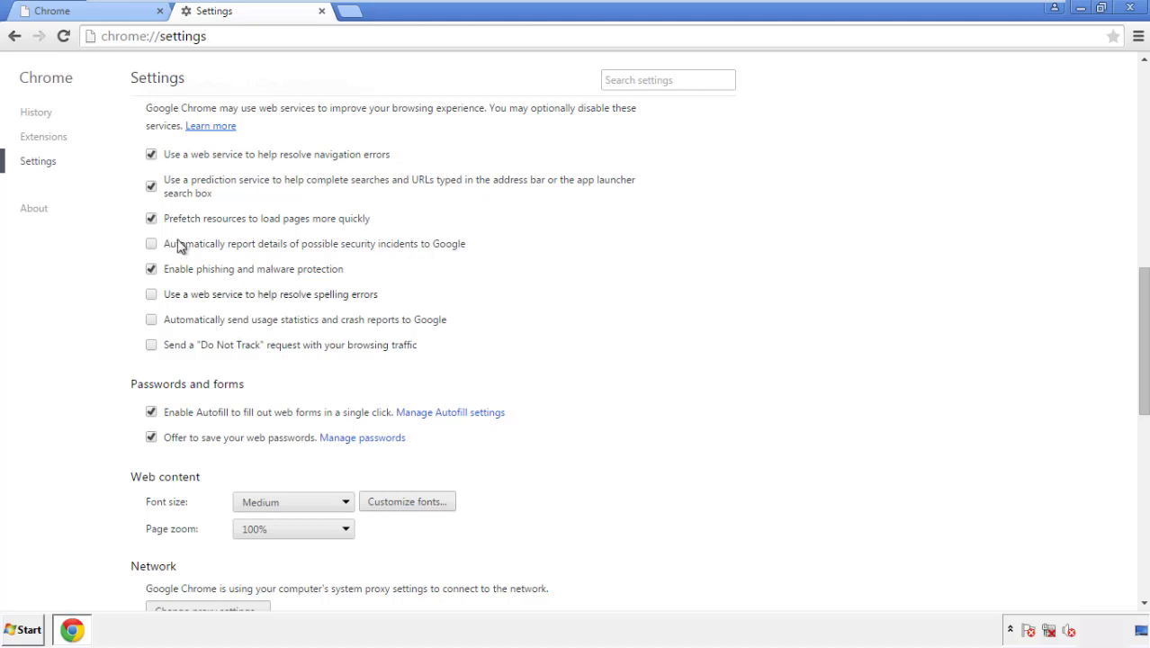
- Reset Chrome's settings to defaults from the bottom of Settings, then close Chrome
{"action": "left_click_drag", "start_coordinate": [1143, 286], "coordinate": [1136, 486]}
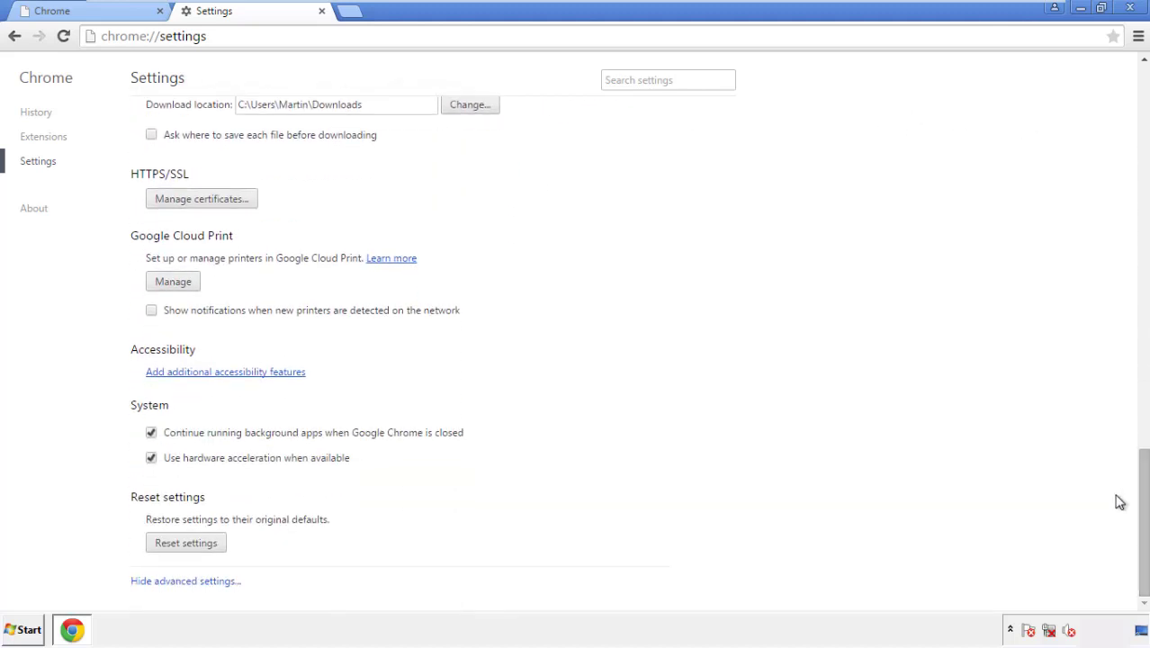
{"action": "left_click", "coordinate": [185, 543]}
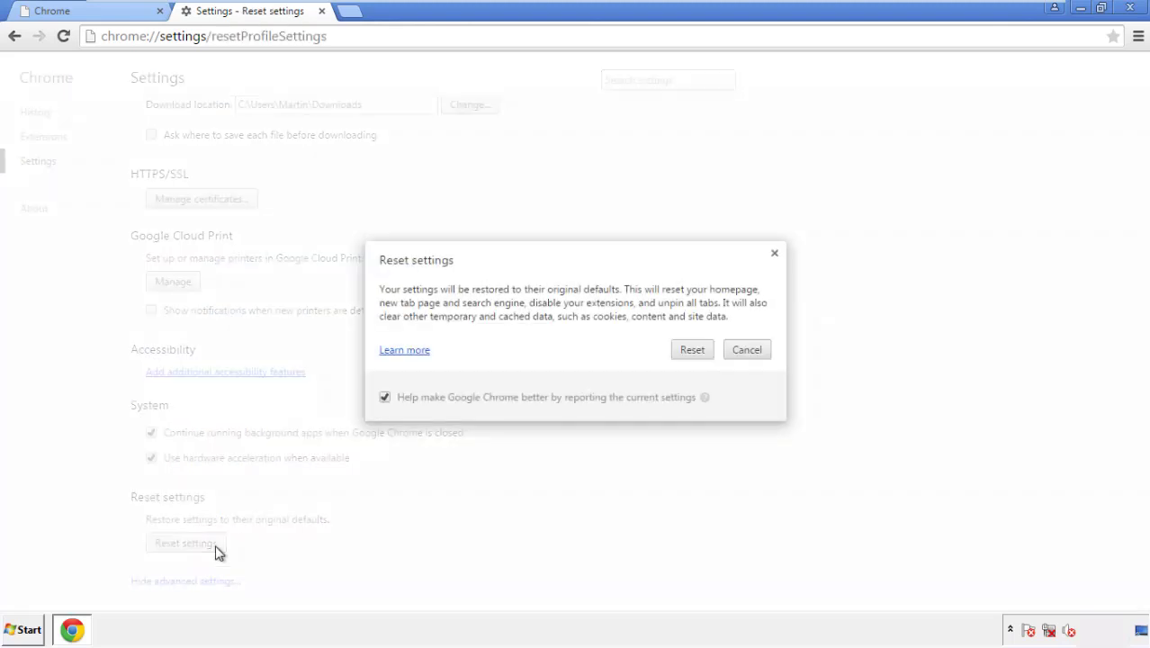
{"action": "left_click", "coordinate": [692, 350]}
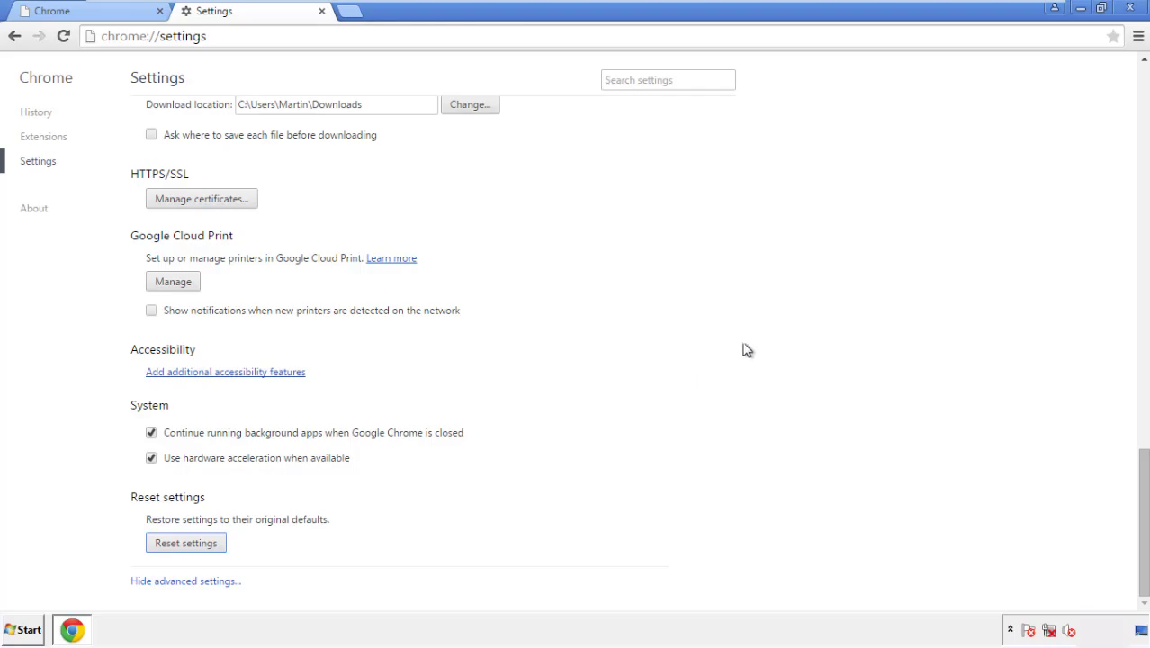
{"action": "left_click", "coordinate": [1129, 7]}
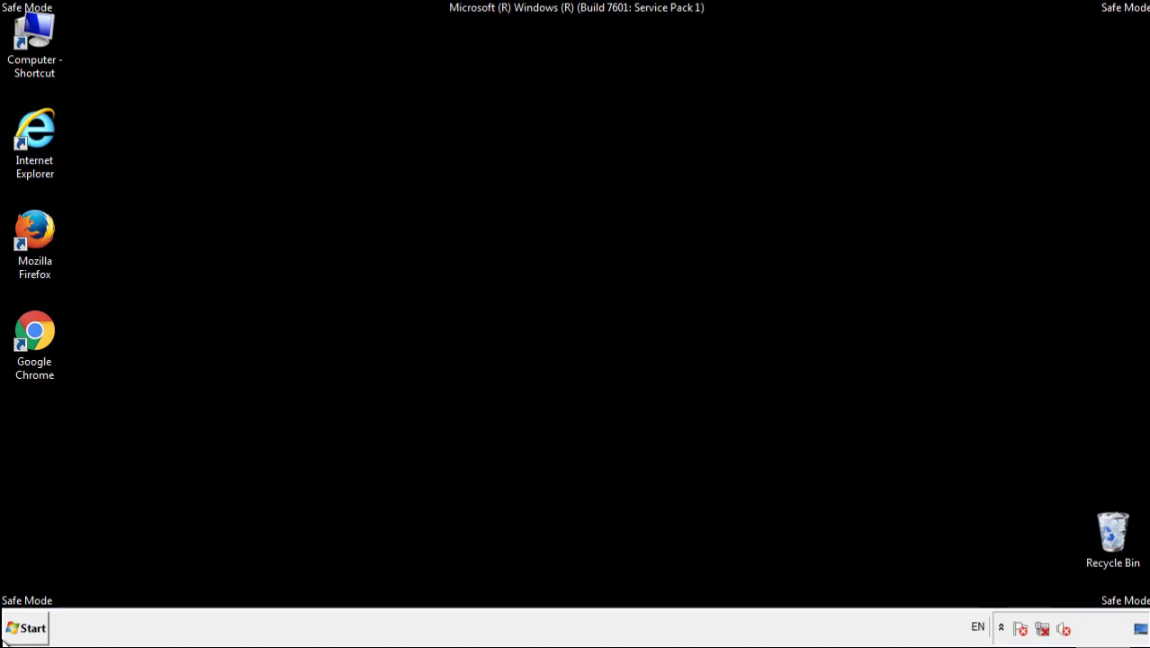
- Remove the Search Mine extension in Firefox's Add-ons Manager and close Firefox
{"action": "left_click", "coordinate": [44, 223]}
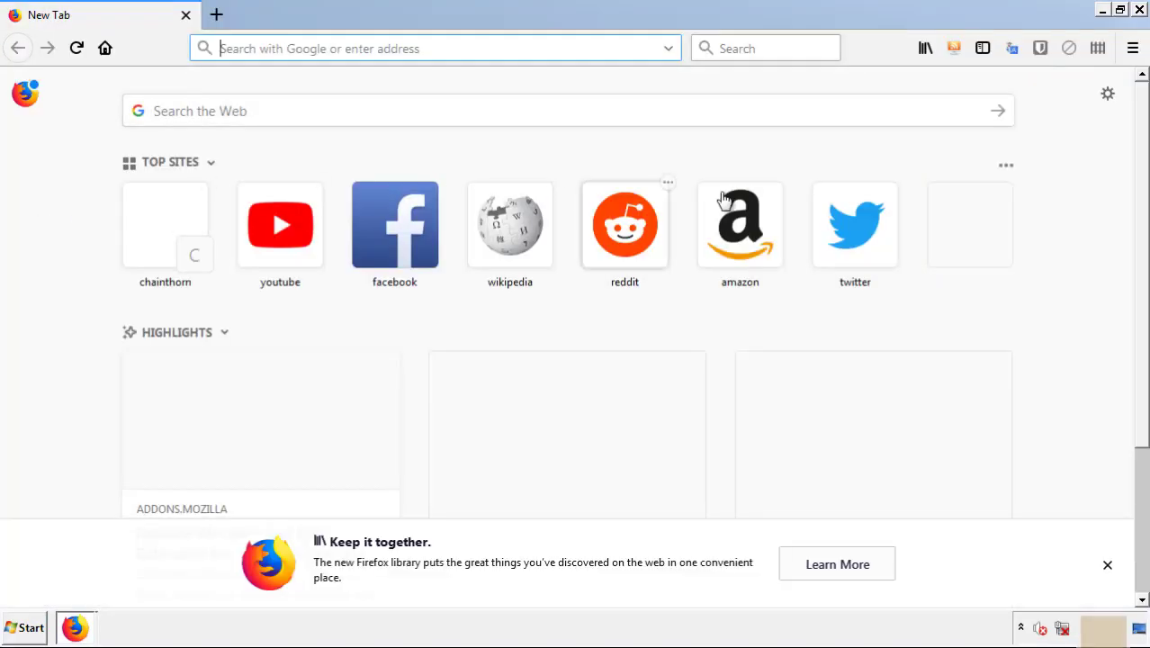
{"action": "left_click", "coordinate": [1132, 48]}
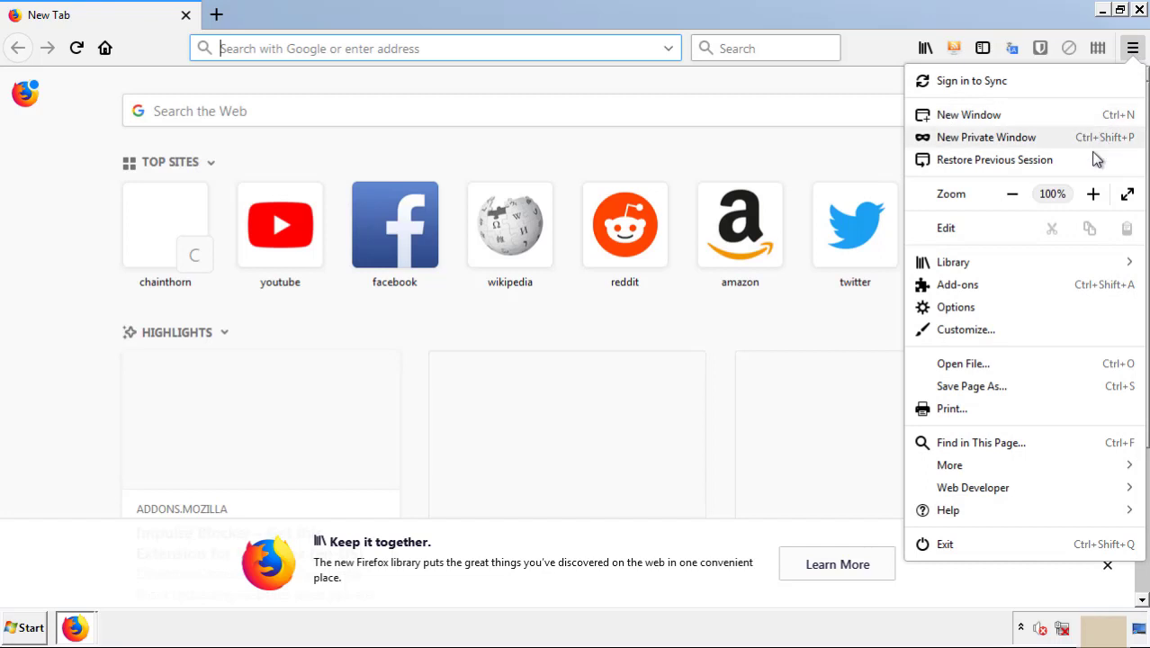
{"action": "left_click", "coordinate": [958, 284]}
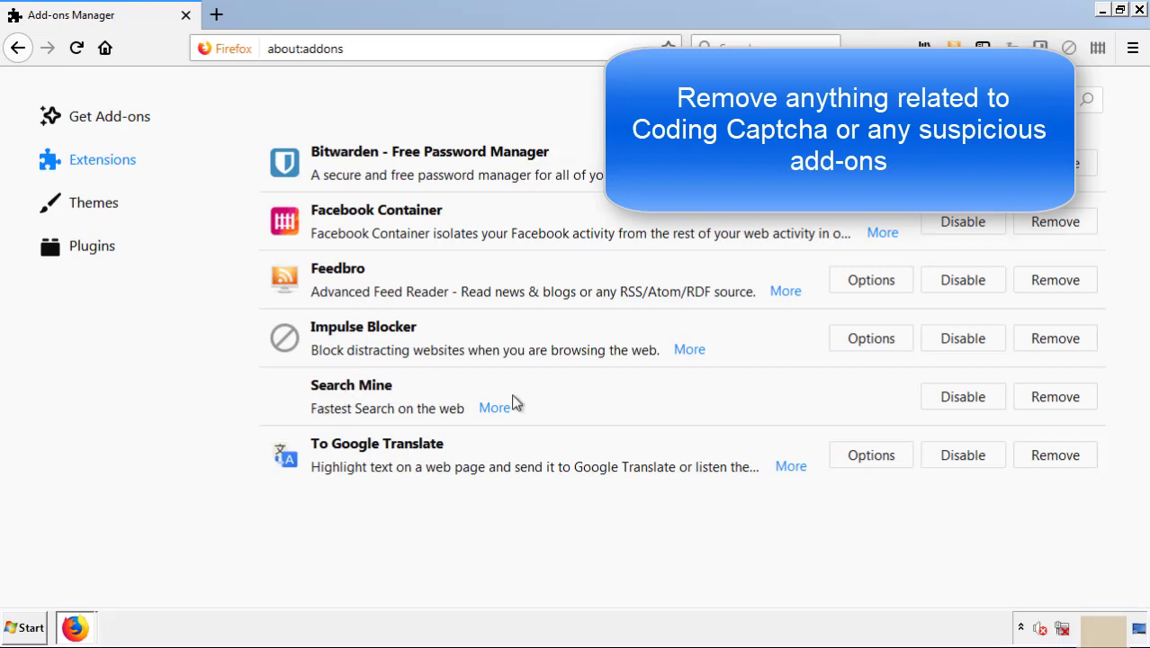
{"action": "left_click", "coordinate": [1053, 399]}
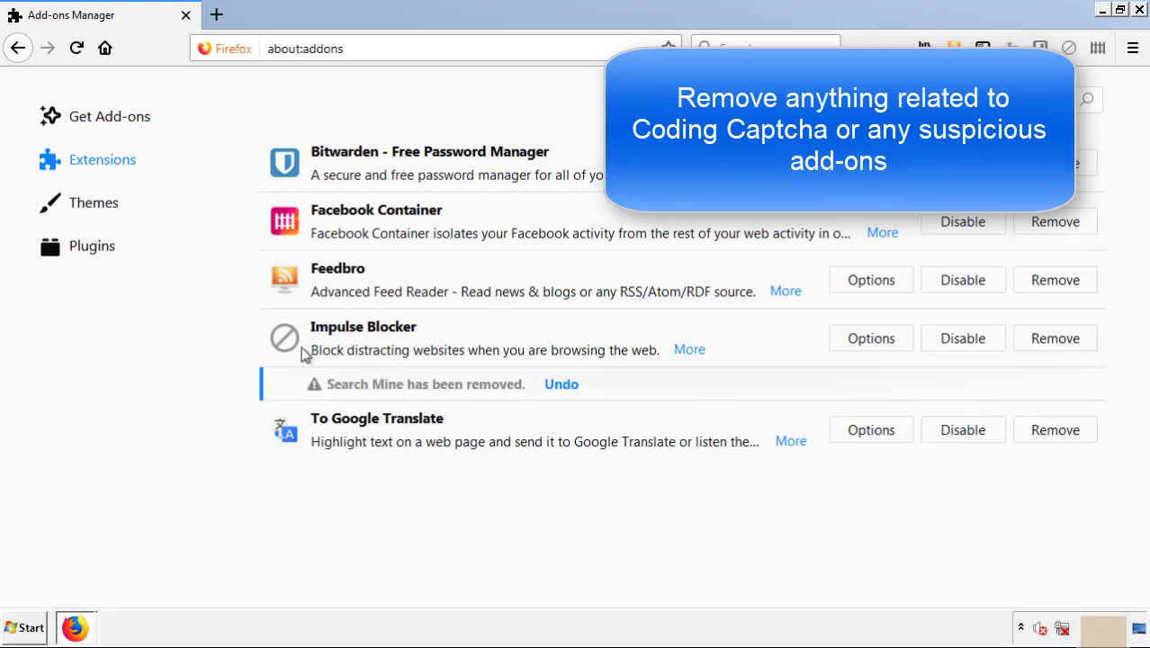
{"action": "left_click", "coordinate": [1140, 10]}
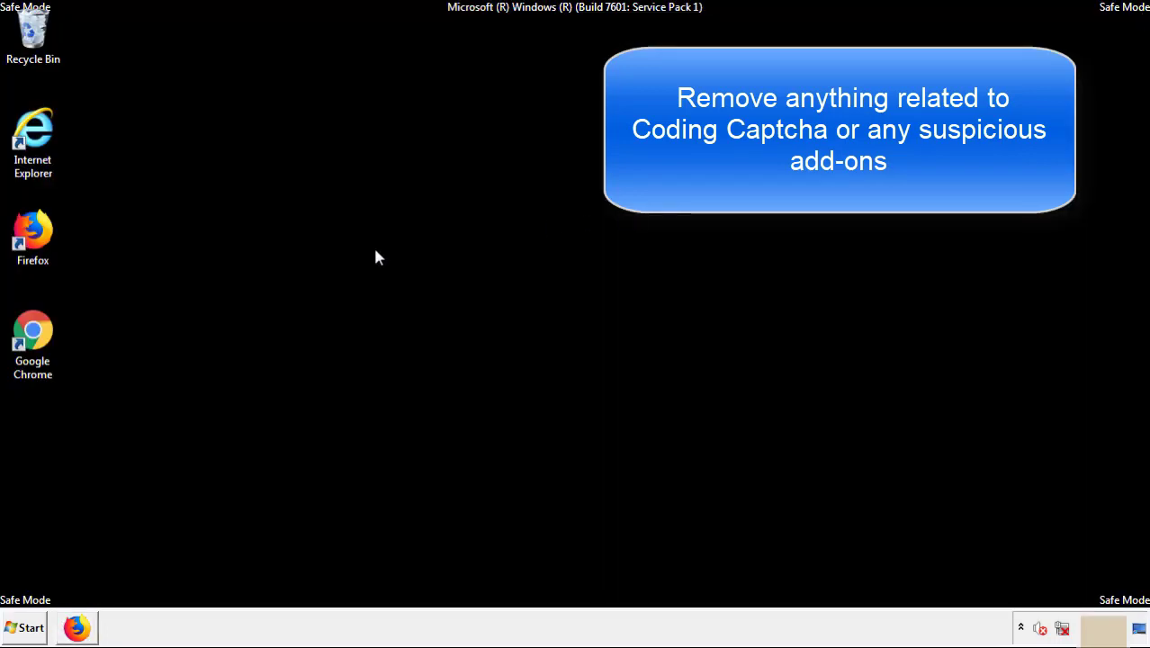
- Remove the Search Mine extension from Chrome's Extensions page and close Chrome
{"action": "double_click", "coordinate": [32, 347]}
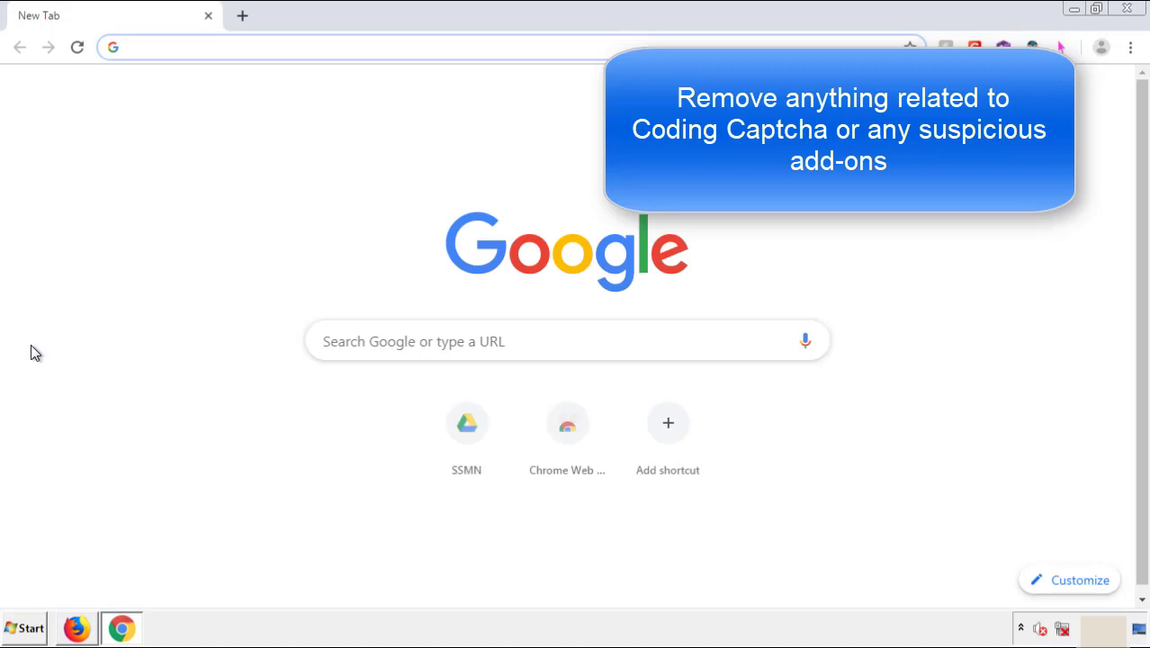
{"action": "left_click", "coordinate": [1130, 47]}
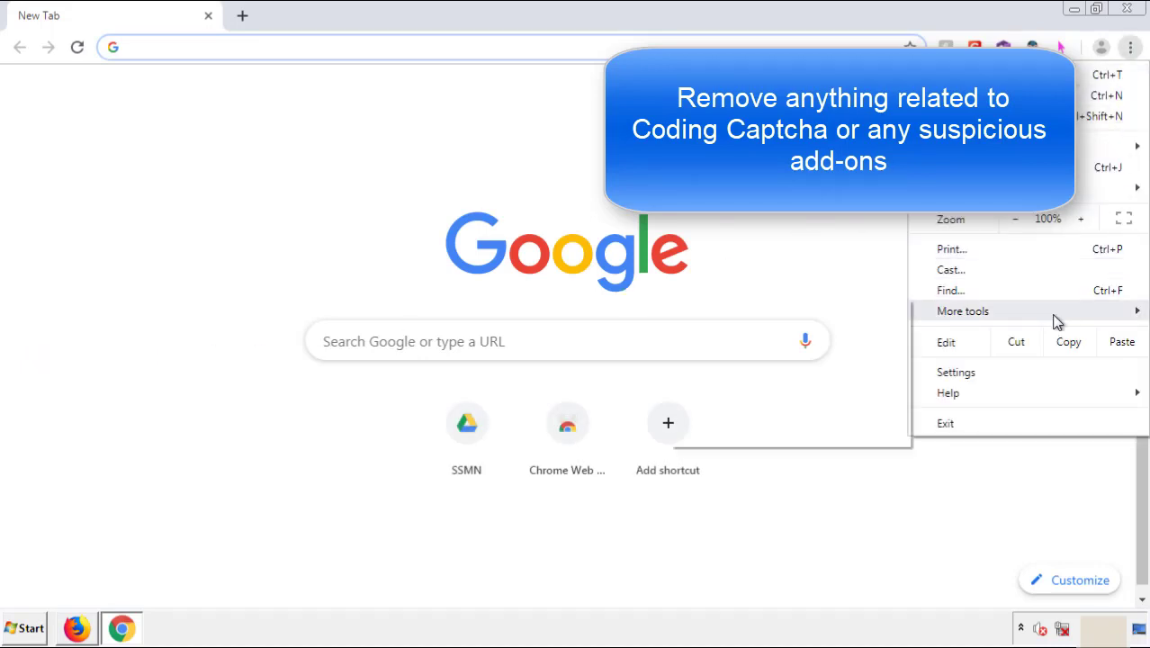
{"action": "mouse_move", "coordinate": [1030, 316]}
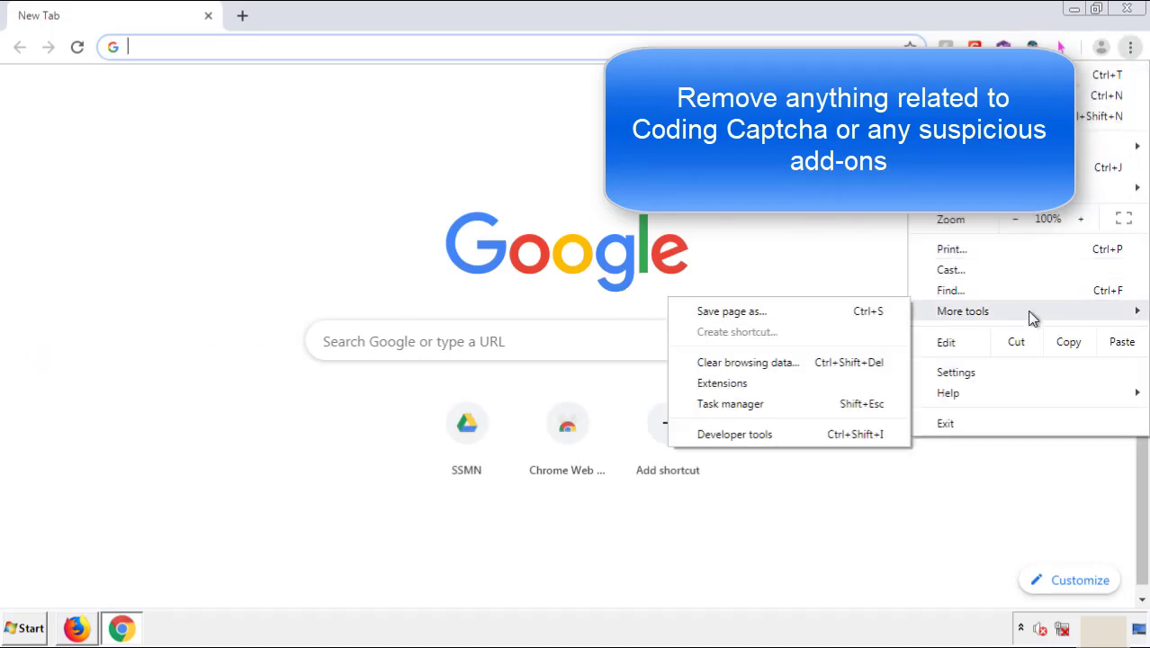
{"action": "left_click", "coordinate": [731, 383]}
{"action": "scroll", "coordinate": [270, 261], "scroll_direction": "down", "scroll_amount": 10}
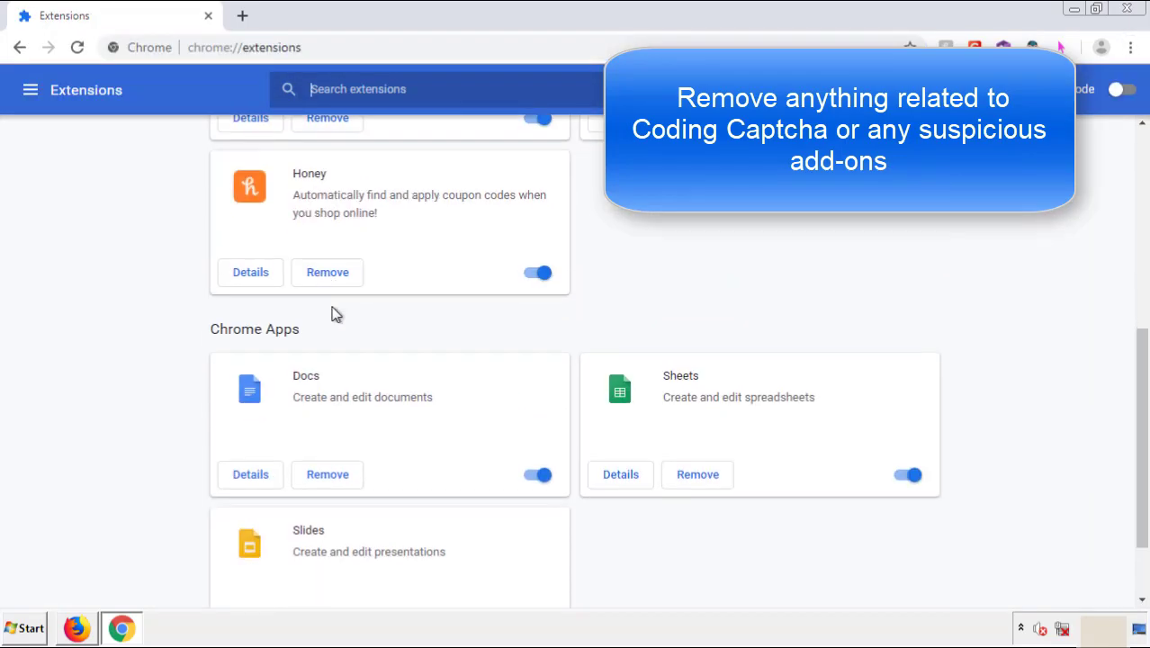
{"action": "scroll", "coordinate": [433, 328], "scroll_direction": "up", "scroll_amount": 10}
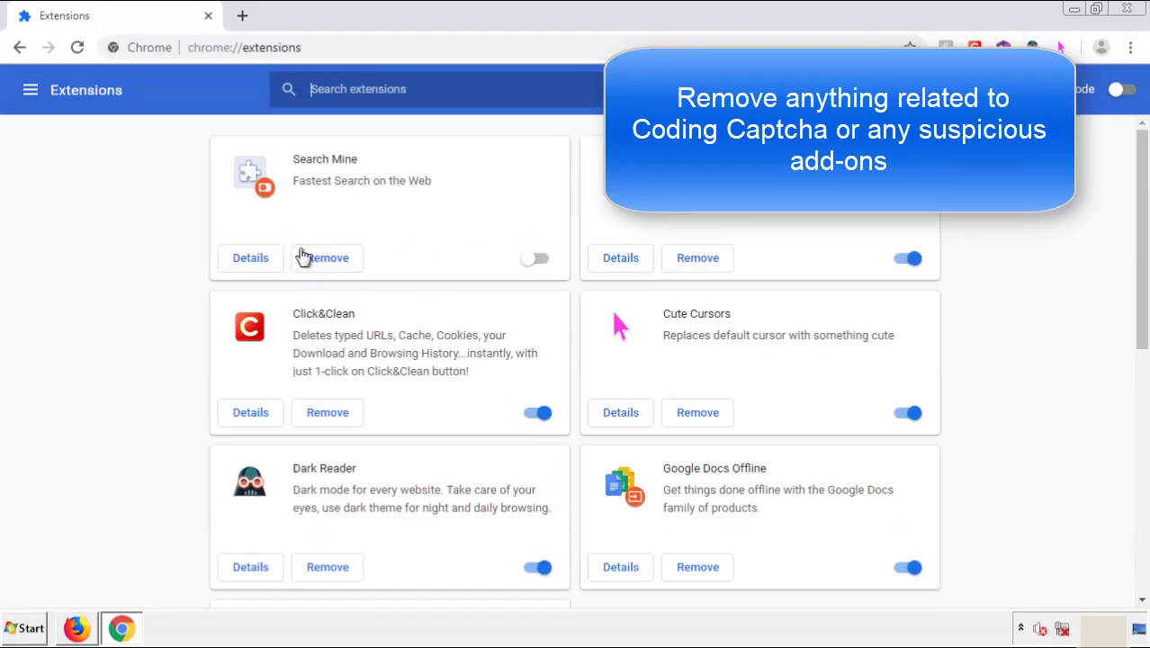
{"action": "left_click", "coordinate": [326, 263]}
{"action": "key", "text": "Return"}
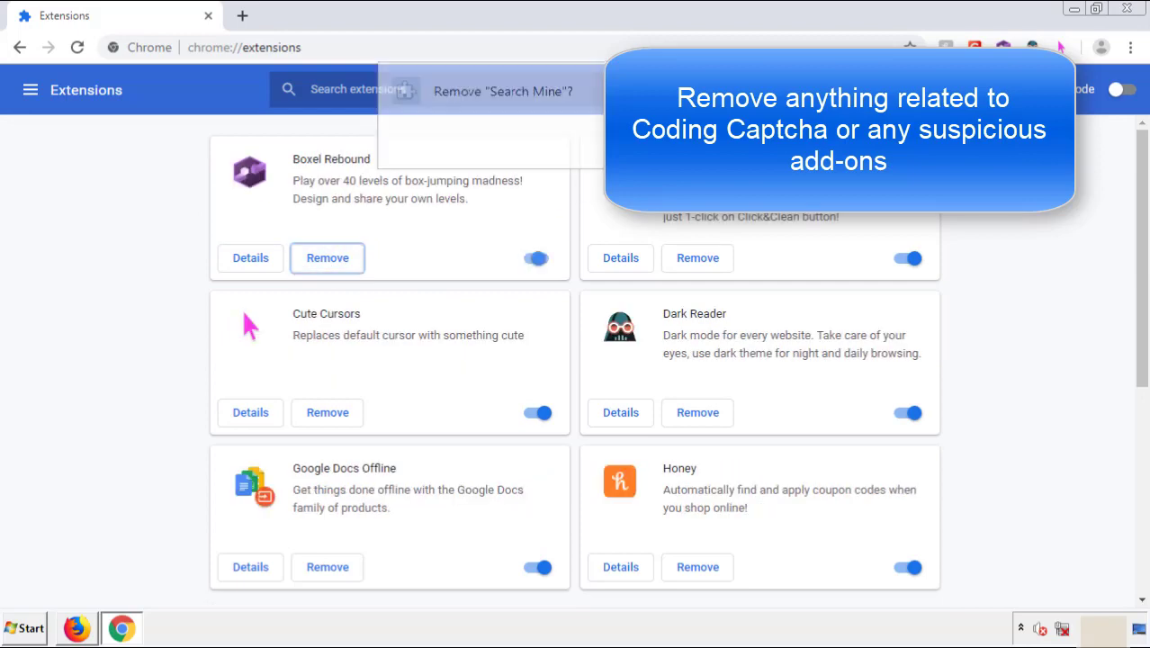
{"action": "left_click", "coordinate": [1133, 10]}
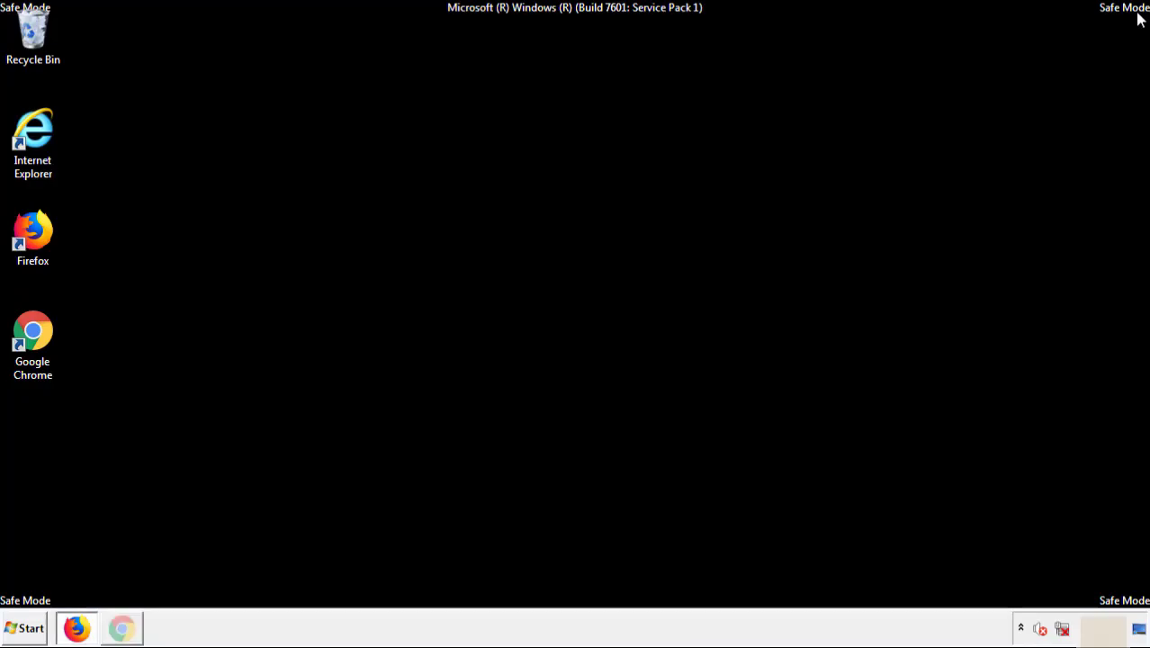
- Restart the computer from the Start menu's shutdown options
{"action": "left_click", "coordinate": [32, 630]}
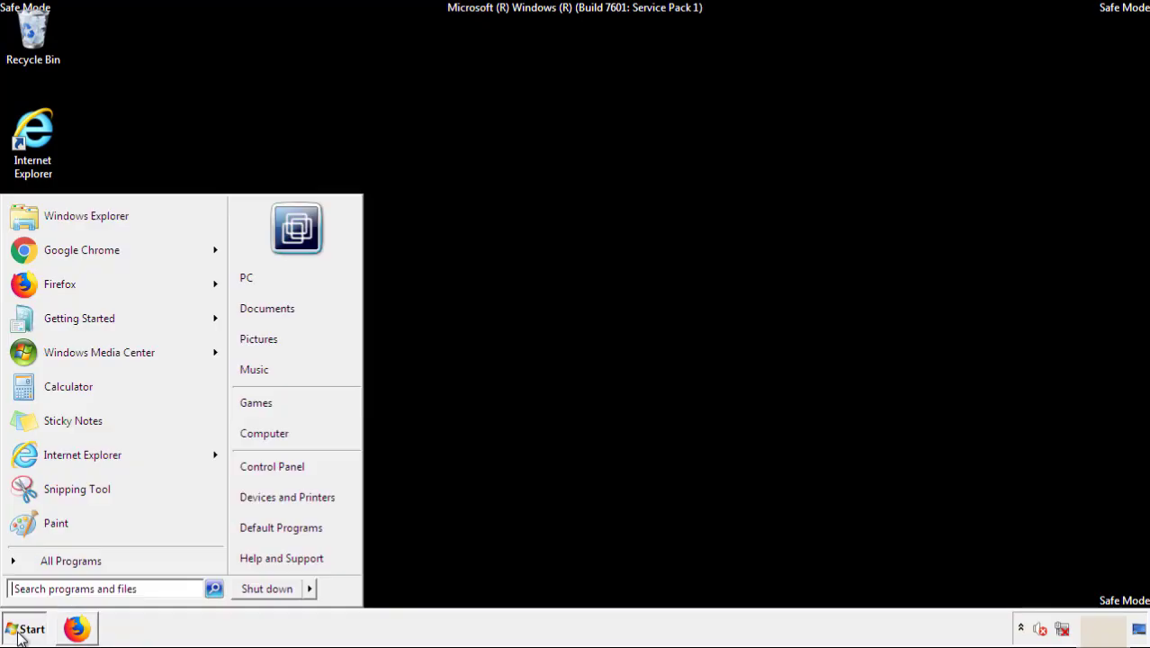
{"action": "mouse_move", "coordinate": [310, 590]}
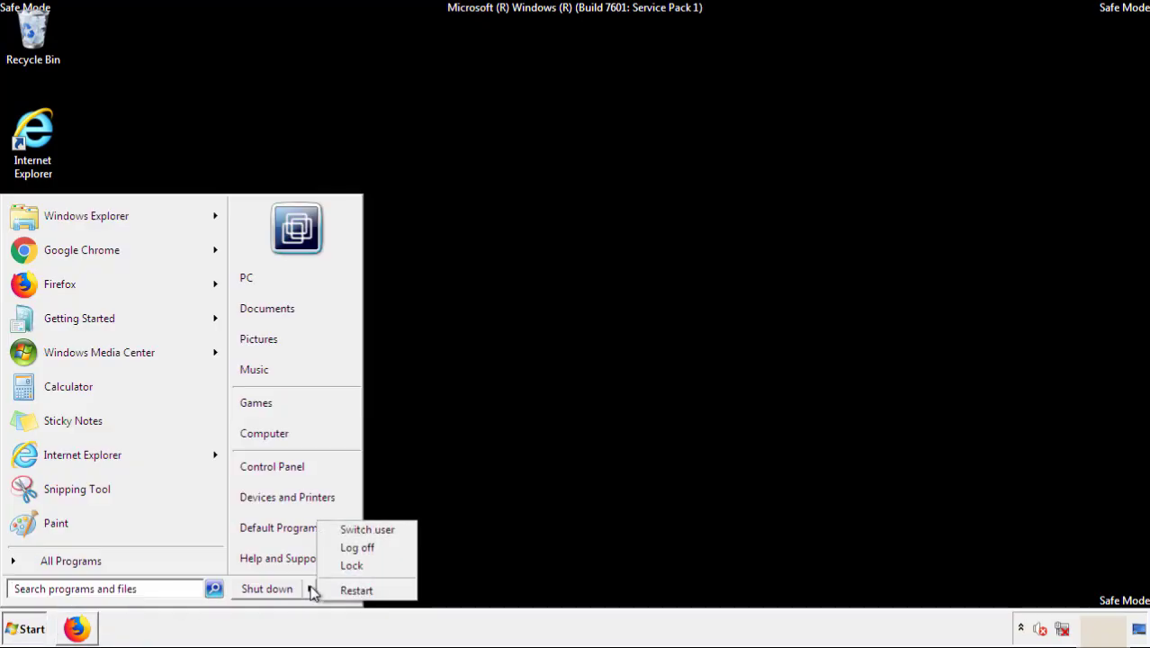
{"action": "left_click", "coordinate": [359, 590]}
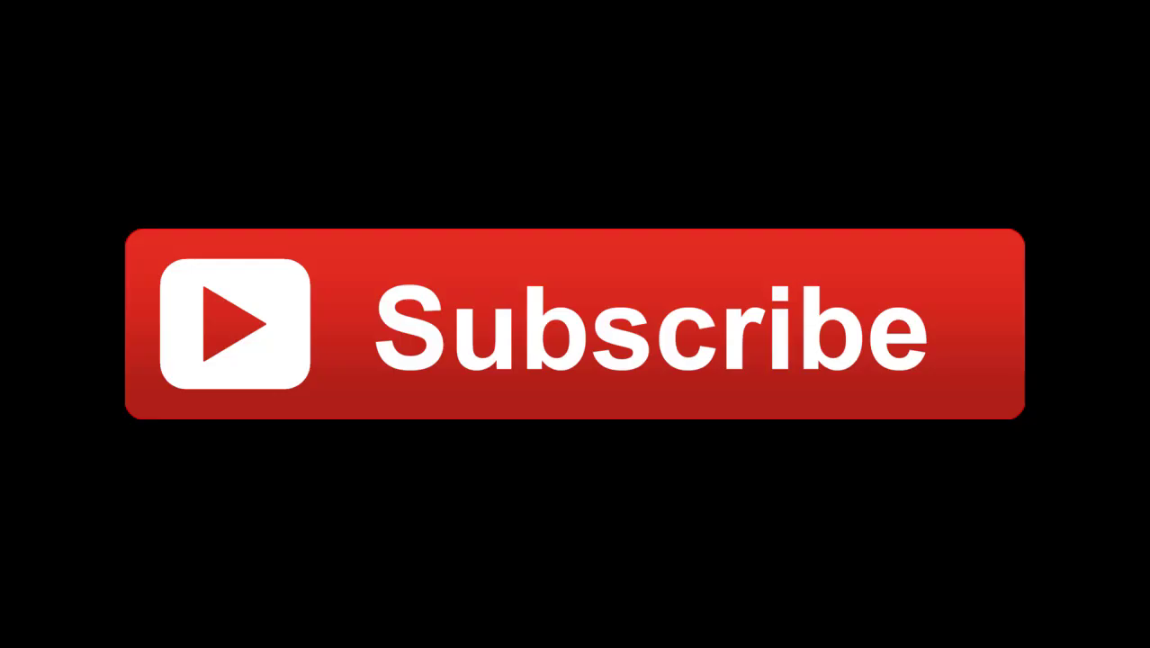